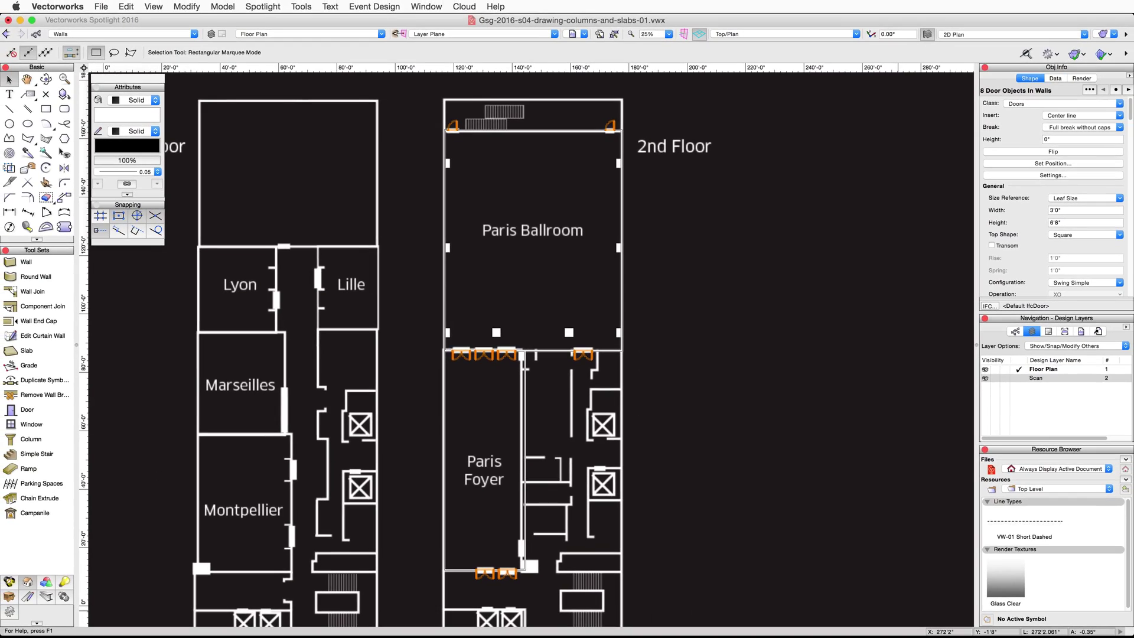
{"action": "left_click", "coordinate": [262, 6]}
{"action": "mouse_move", "coordinate": [276, 151]}
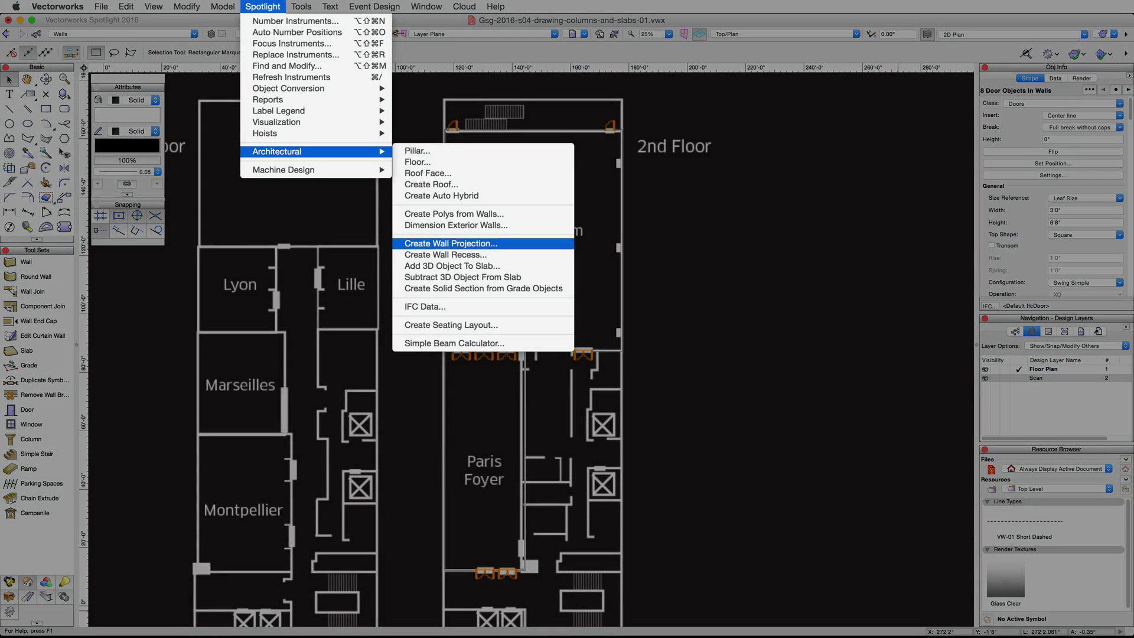
{"action": "left_click", "coordinate": [451, 243]}
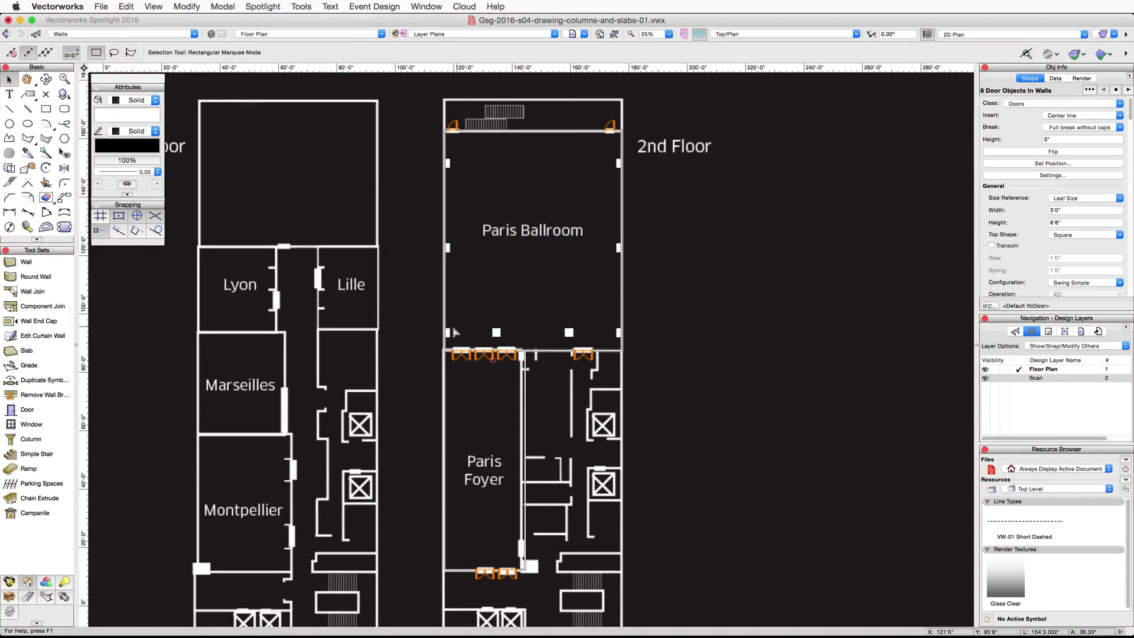
Trace the lowest half column on the Paris Ballroom's left wall with a rectangle about 1'7" wide and 3'1" high
{"action": "scroll", "coordinate": [440, 331], "scroll_direction": "up", "scroll_amount": 8}
{"action": "scroll", "coordinate": [440, 331], "scroll_direction": "up", "scroll_amount": 1}
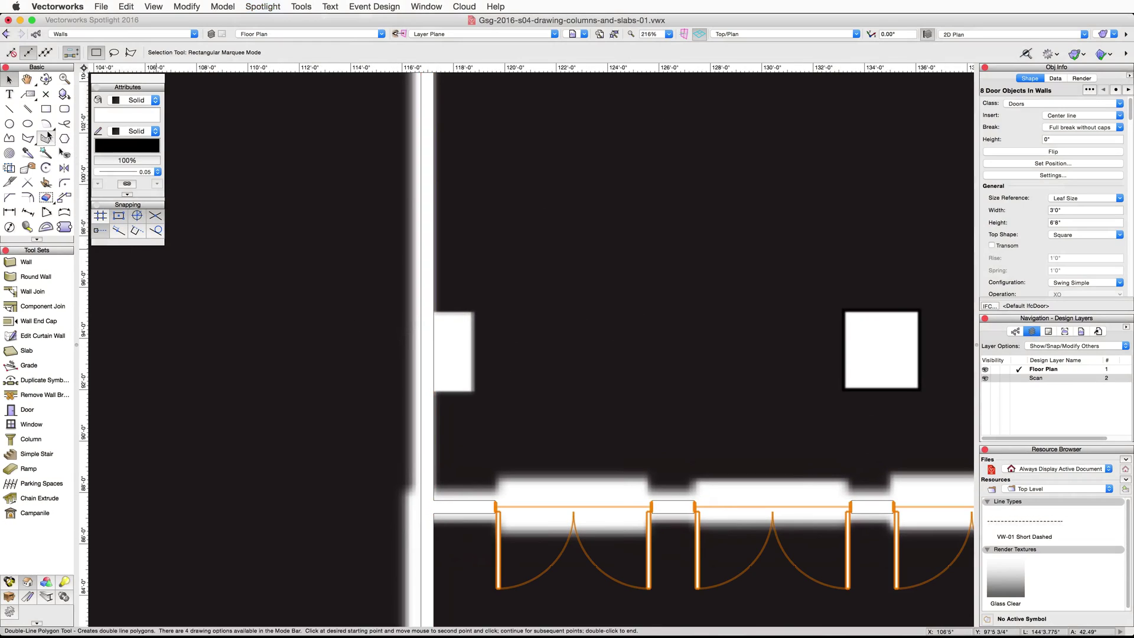
{"action": "left_click", "coordinate": [46, 111]}
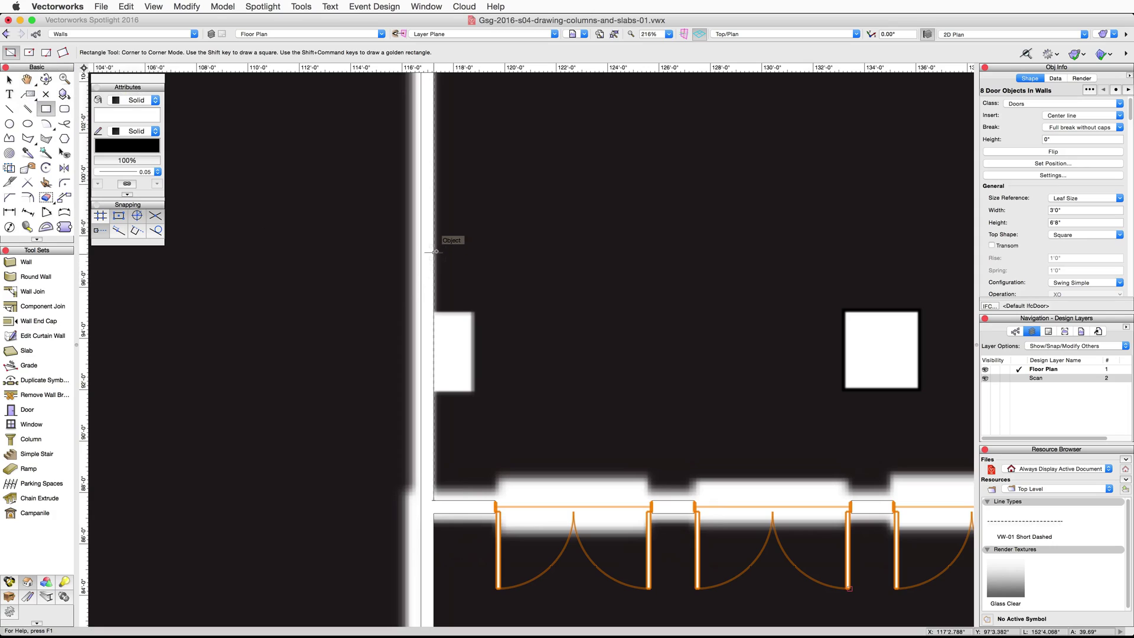
{"action": "left_click", "coordinate": [433, 311]}
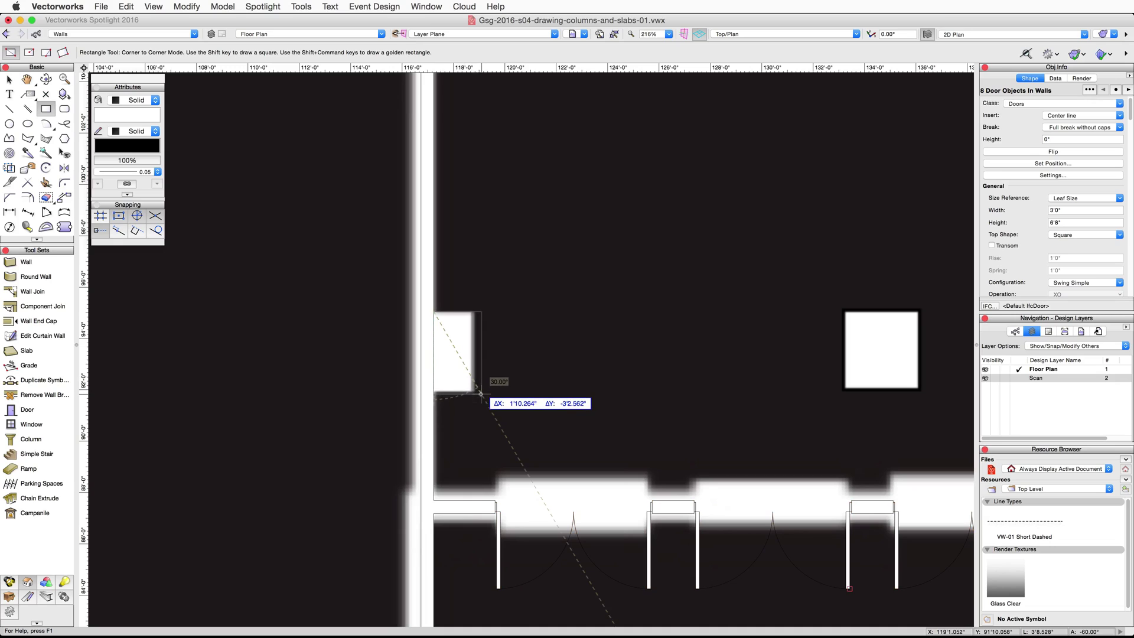
{"action": "scroll", "coordinate": [481, 393], "scroll_direction": "up", "scroll_amount": 5}
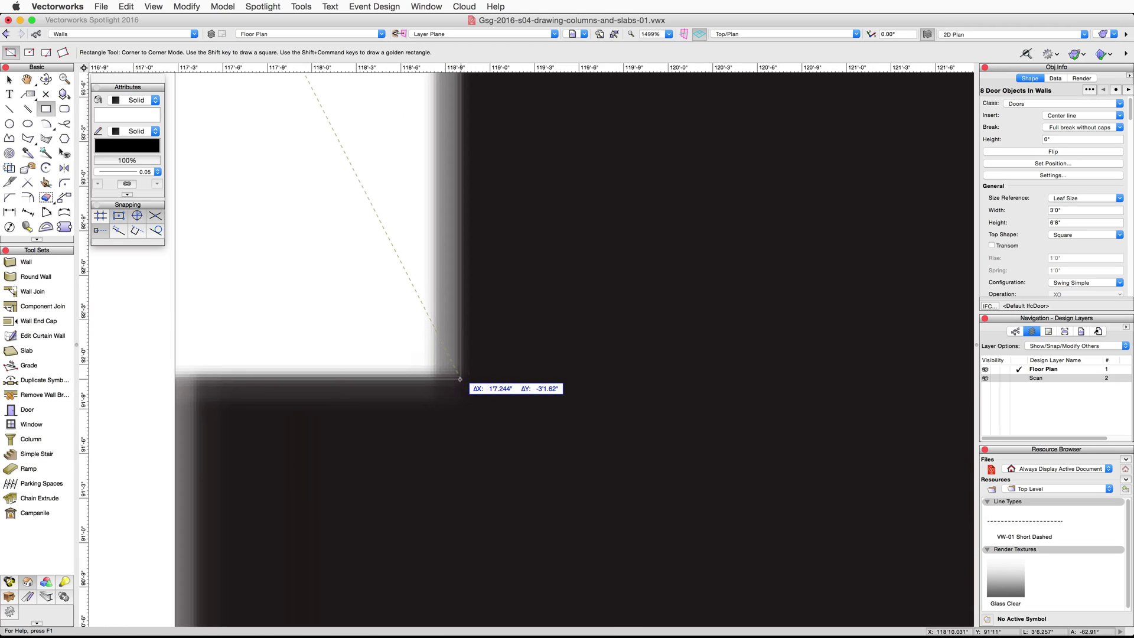
{"action": "left_click", "coordinate": [460, 379]}
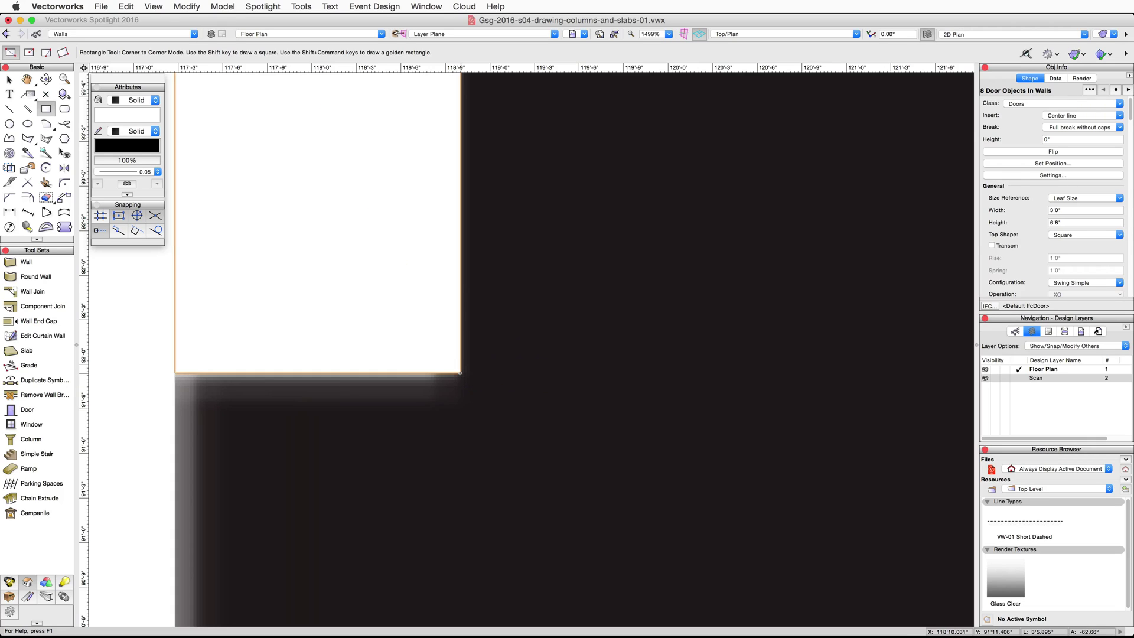
{"action": "scroll", "coordinate": [449, 367], "scroll_direction": "down", "scroll_amount": 1}
{"action": "scroll", "coordinate": [448, 367], "scroll_direction": "down", "scroll_amount": 3}
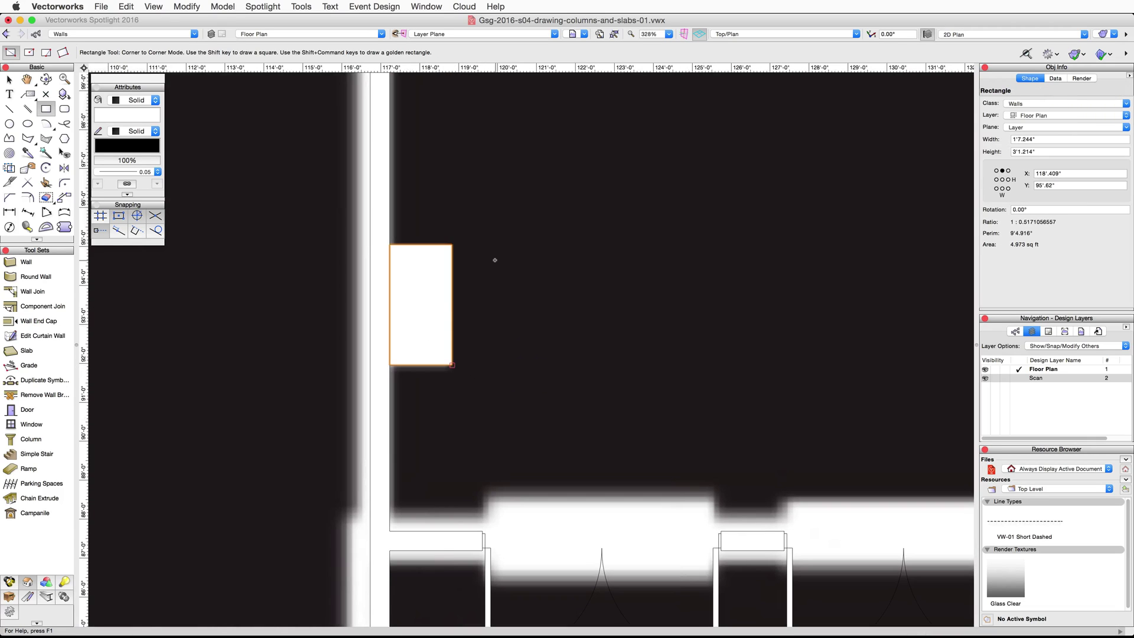
{"action": "key", "text": "h"}
{"action": "left_click_drag", "start_coordinate": [494, 255], "coordinate": [532, 335]}
{"action": "key", "text": "4"}
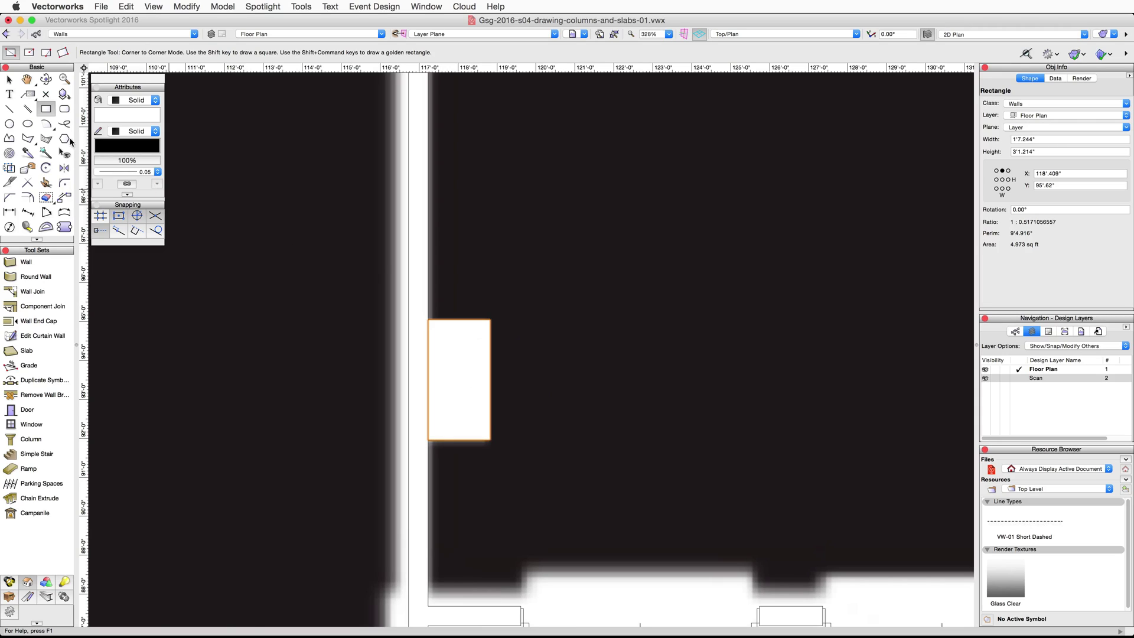
Disable interactive scaling for the Selection tool and accept the mode change
{"action": "left_click", "coordinate": [9, 79]}
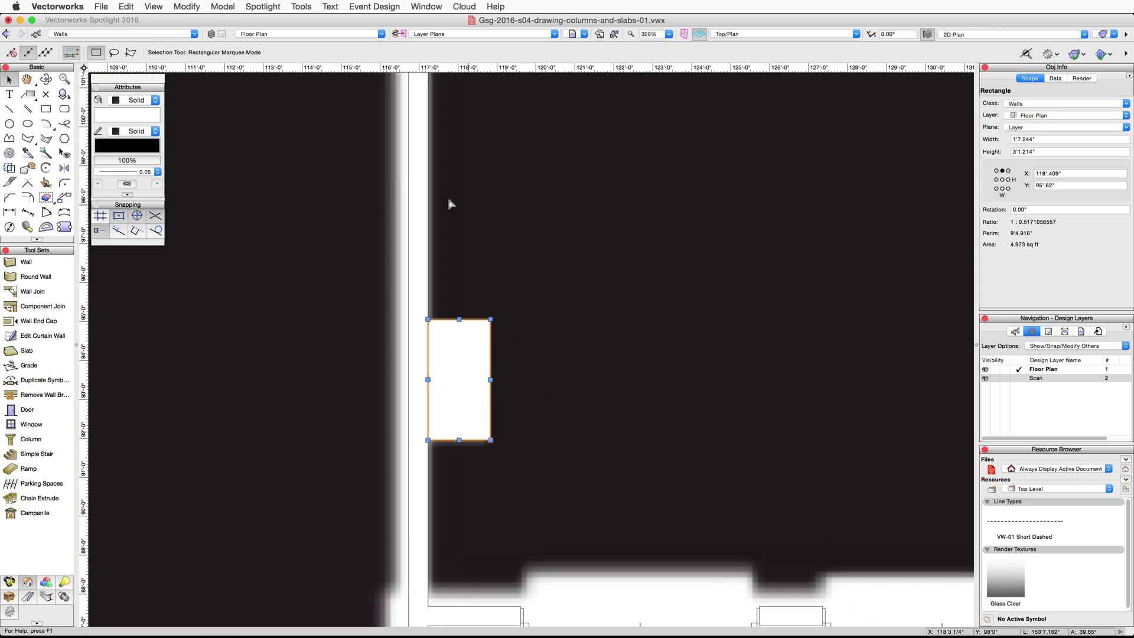
{"action": "left_click", "coordinate": [16, 57]}
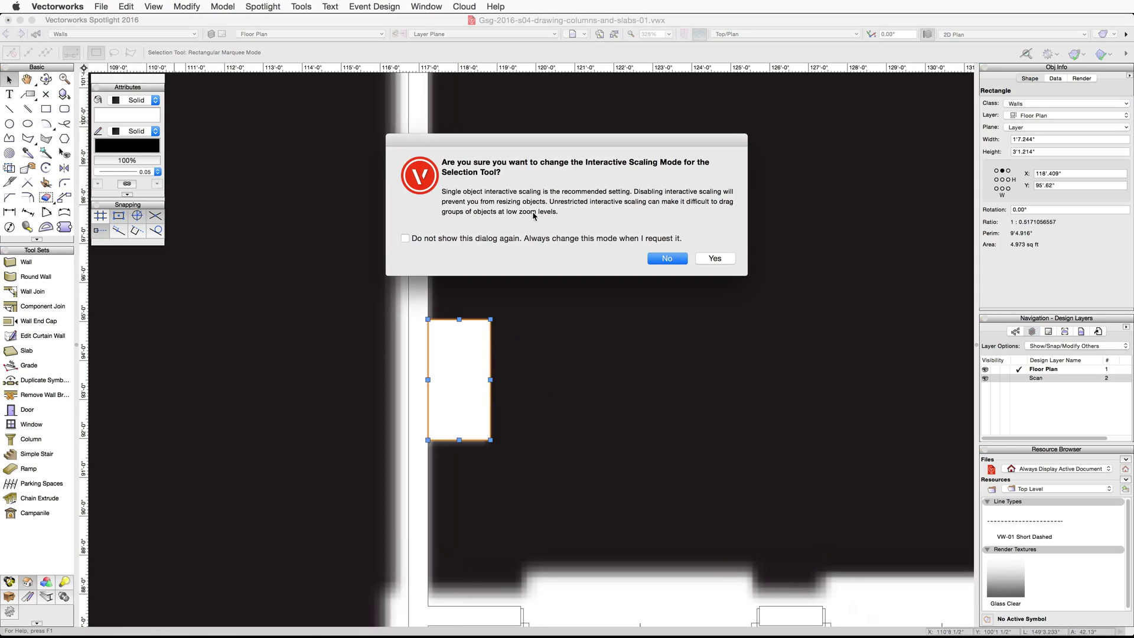
{"action": "left_click", "coordinate": [715, 258]}
Copy the column rectangle about 29' straight up the left wall onto the middle half column of the scan
{"action": "scroll", "coordinate": [613, 276], "scroll_direction": "down", "scroll_amount": 3}
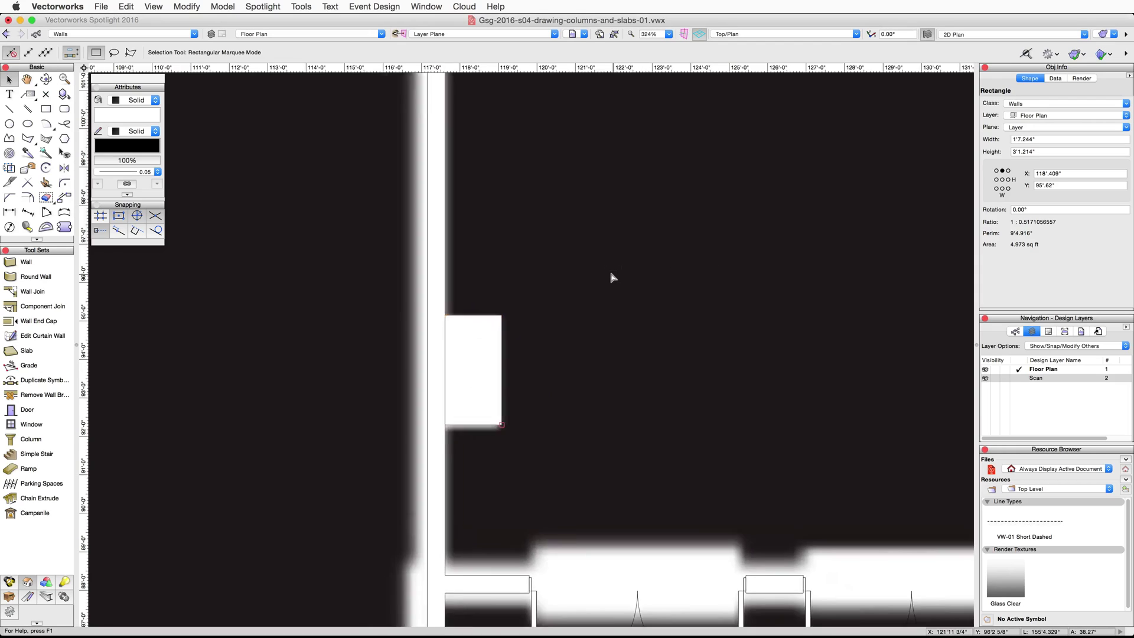
{"action": "mouse_move", "coordinate": [646, 249]}
{"action": "middle_mouse_down"}
{"action": "mouse_move", "coordinate": [618, 273]}
{"action": "mouse_move", "coordinate": [539, 405]}
{"action": "middle_mouse_up"}
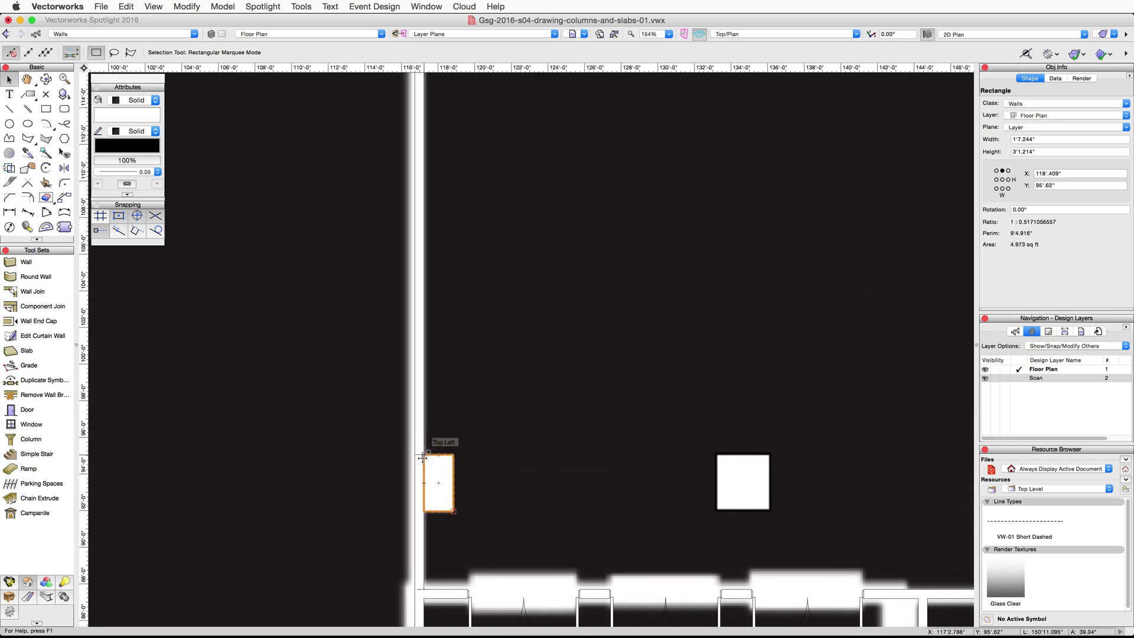
{"action": "left_click_drag", "start_coordinate": [423, 456], "coordinate": [289, 351]}
{"action": "scroll", "coordinate": [430, 284], "scroll_direction": "down", "scroll_amount": 2}
{"action": "key", "text": "space"}
{"action": "scroll", "coordinate": [291, 404], "scroll_direction": "up", "scroll_amount": 4}
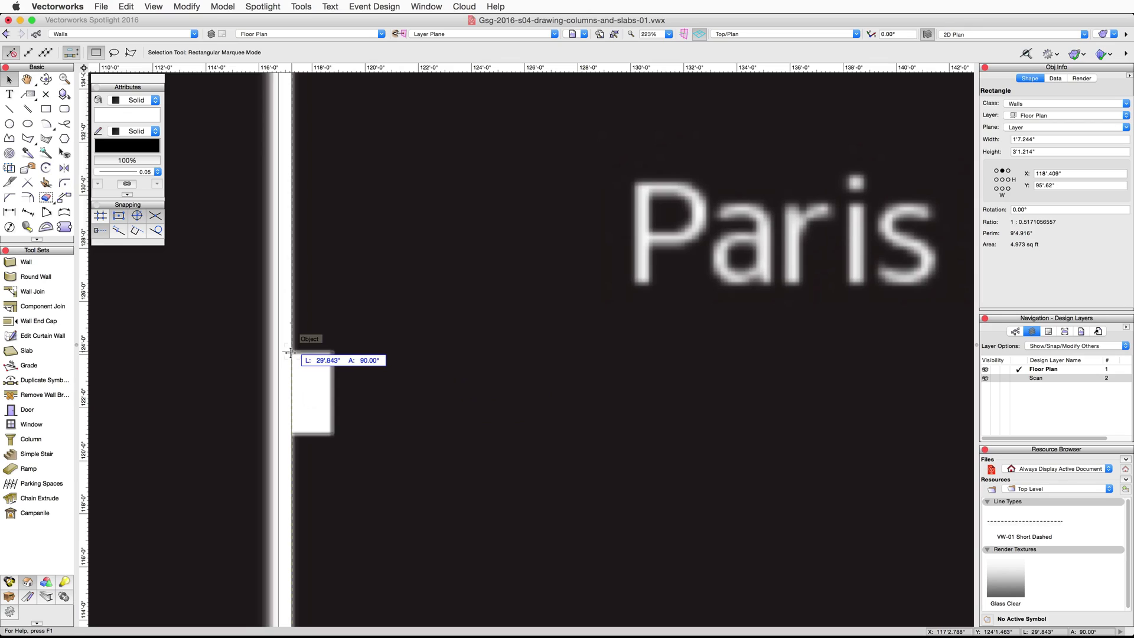
{"action": "key", "text": "ctrl+alt"}
{"action": "left_click_drag", "start_coordinate": [289, 352], "coordinate": [289, 353]}
{"action": "left_click_drag", "start_coordinate": [290, 352], "coordinate": [290, 353]}
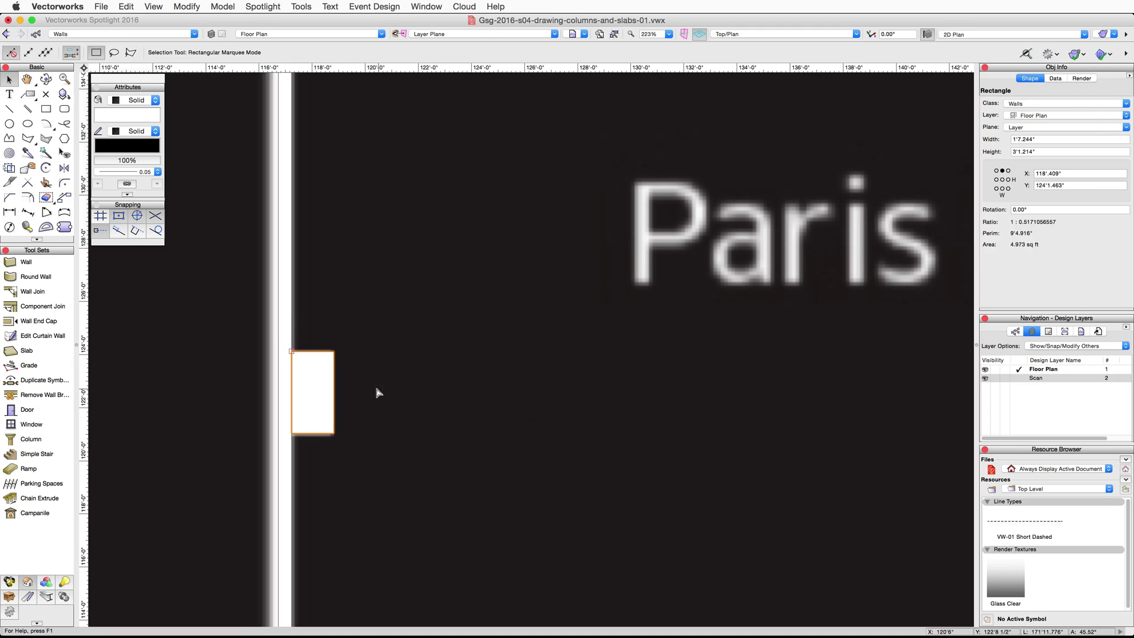
Copy the middle column rectangle up the left wall onto the uppermost half column, and restore single object interactive scaling
{"action": "scroll", "coordinate": [378, 392], "scroll_direction": "down", "scroll_amount": 5}
{"action": "middle_click_drag", "start_coordinate": [375, 519], "coordinate": [392, 177]}
{"action": "left_click", "coordinate": [367, 414]}
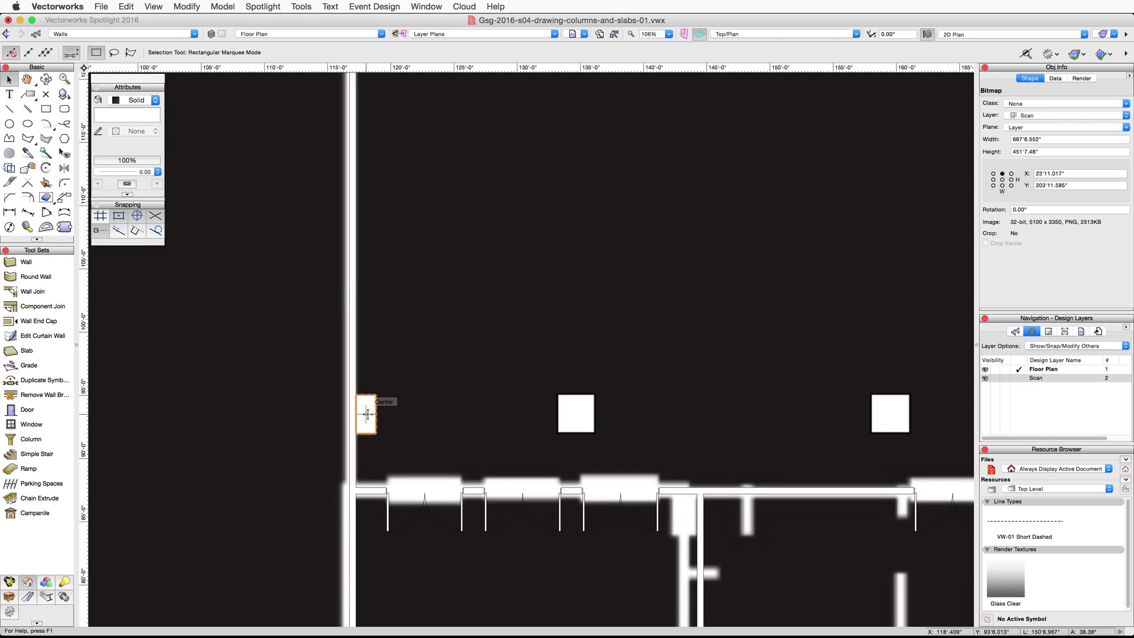
{"action": "left_click", "coordinate": [367, 414]}
{"action": "middle_click_drag", "start_coordinate": [423, 251], "coordinate": [393, 514]}
{"action": "left_click", "coordinate": [335, 343]}
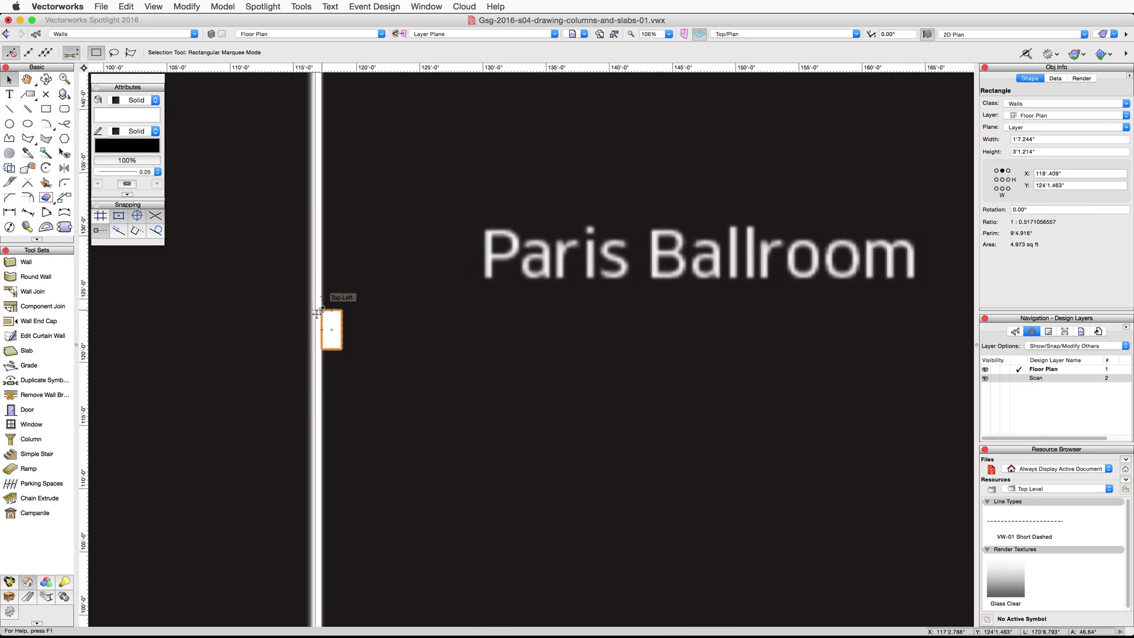
{"action": "middle_click_drag", "start_coordinate": [356, 117], "coordinate": [366, 482]}
{"action": "scroll", "coordinate": [329, 324], "scroll_direction": "up", "scroll_amount": 4}
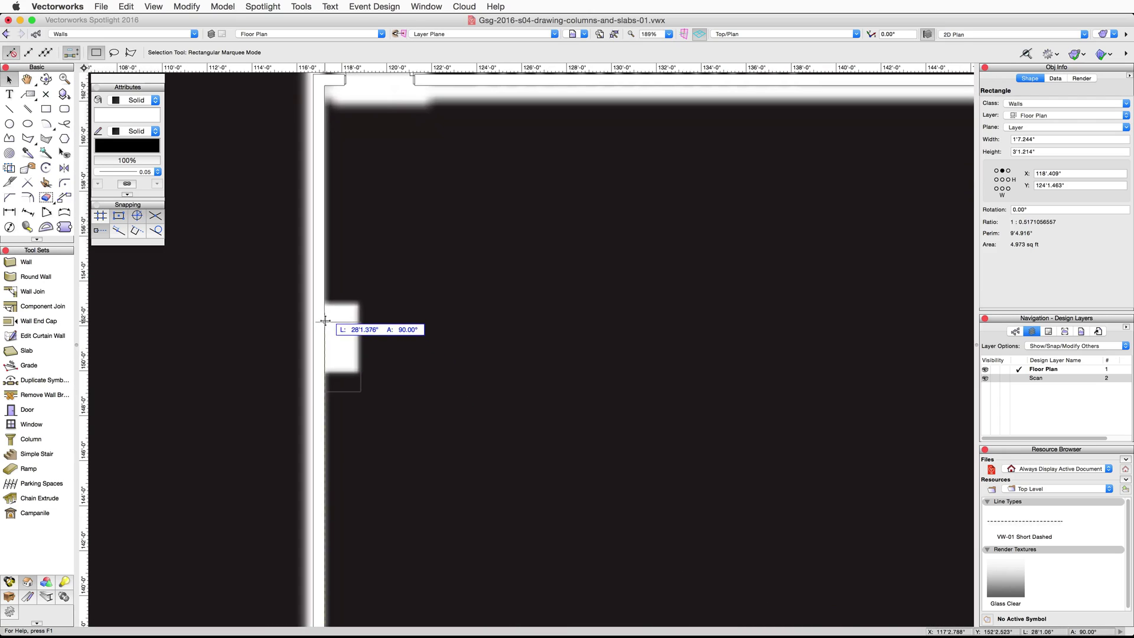
{"action": "left_click_drag", "start_coordinate": [325, 320], "coordinate": [325, 303]}
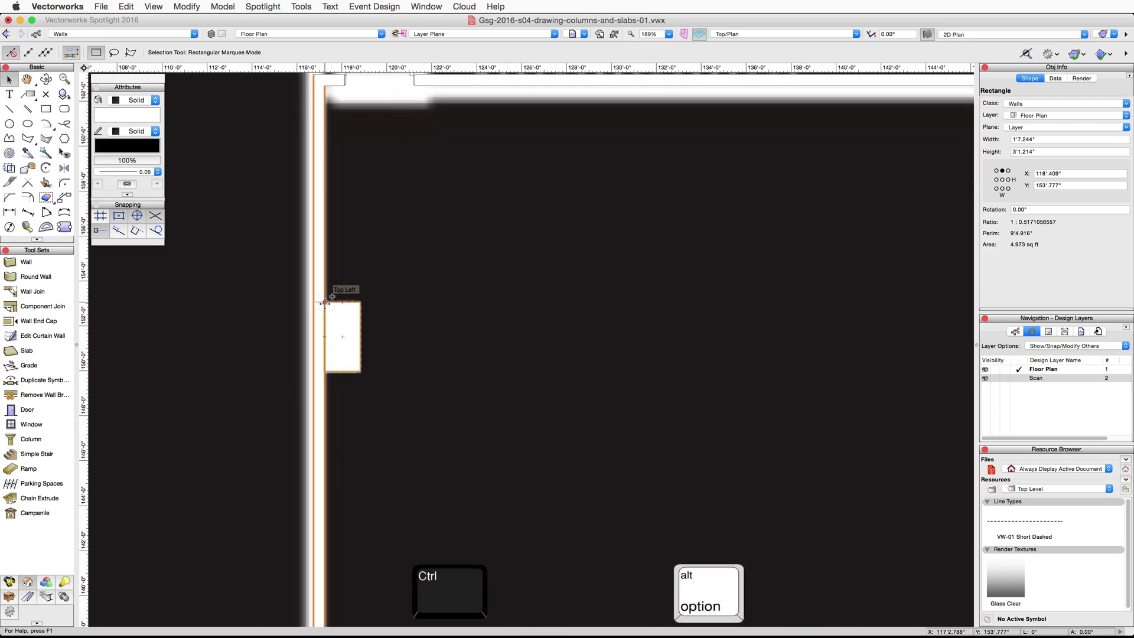
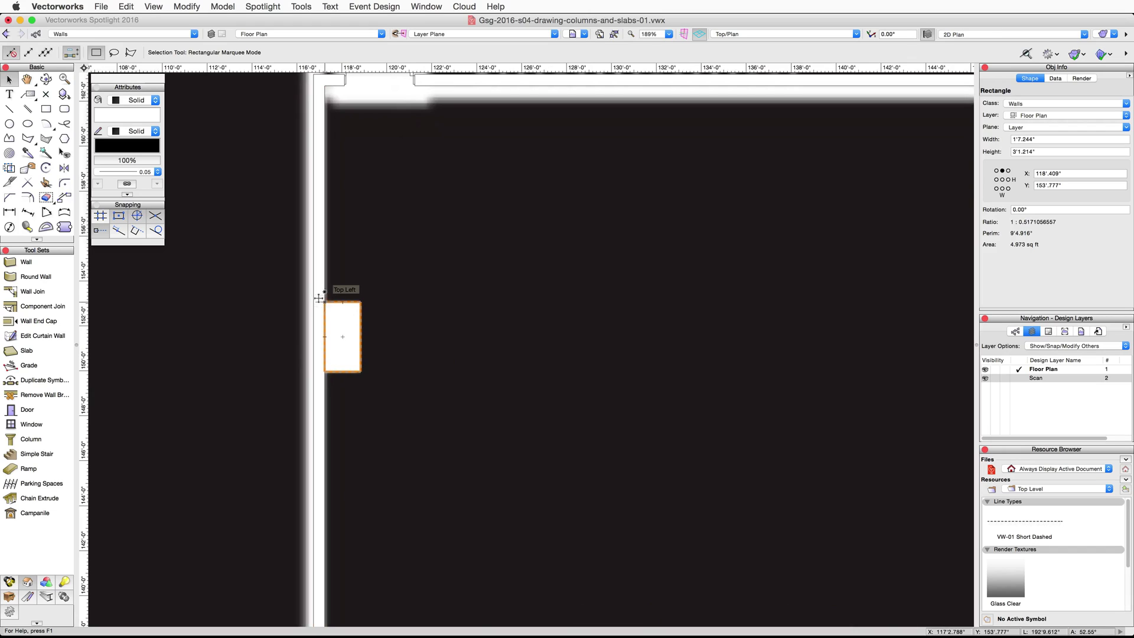
{"action": "left_click", "coordinate": [27, 53]}
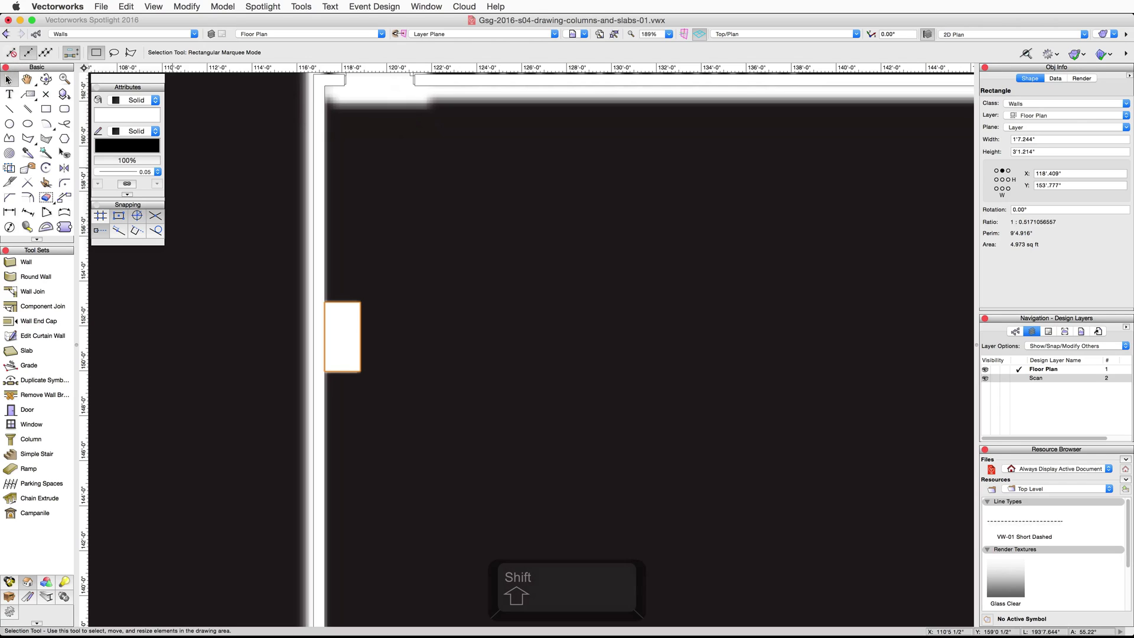
Mirror duplicates of the three left-wall column rectangles to the right wall about a vertical axis through the ballroom top wall's midpoint
{"action": "left_click", "coordinate": [343, 331], "text": "shift"}
{"action": "scroll", "coordinate": [473, 440], "scroll_direction": "down", "scroll_amount": 5}
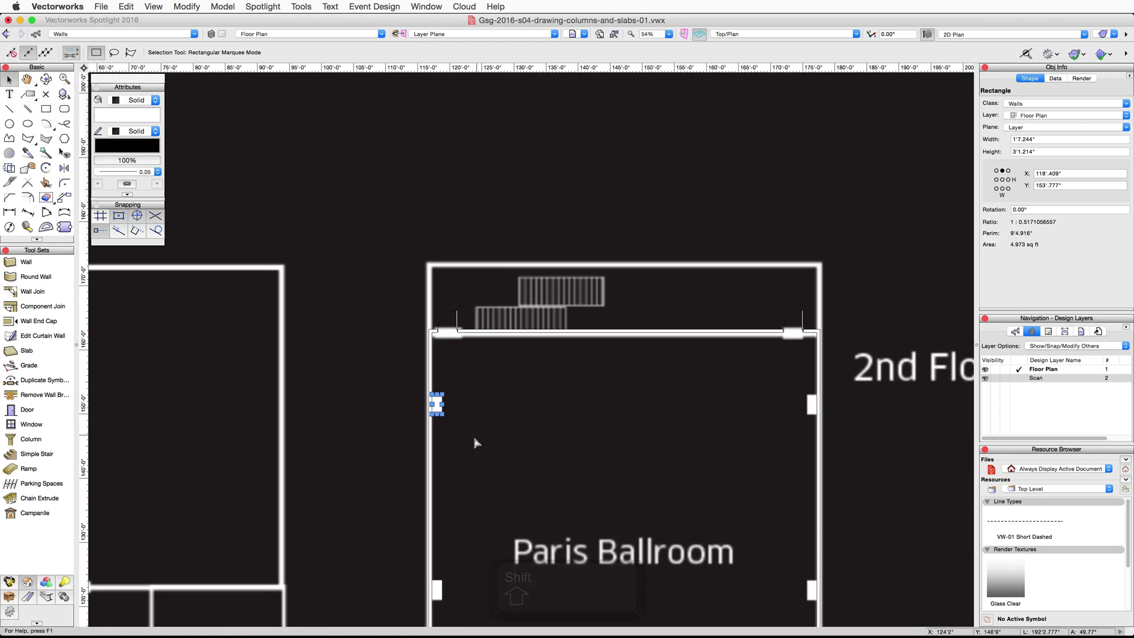
{"action": "key", "text": "h"}
{"action": "left_click_drag", "start_coordinate": [496, 436], "coordinate": [488, 241]}
{"action": "key", "text": "x"}
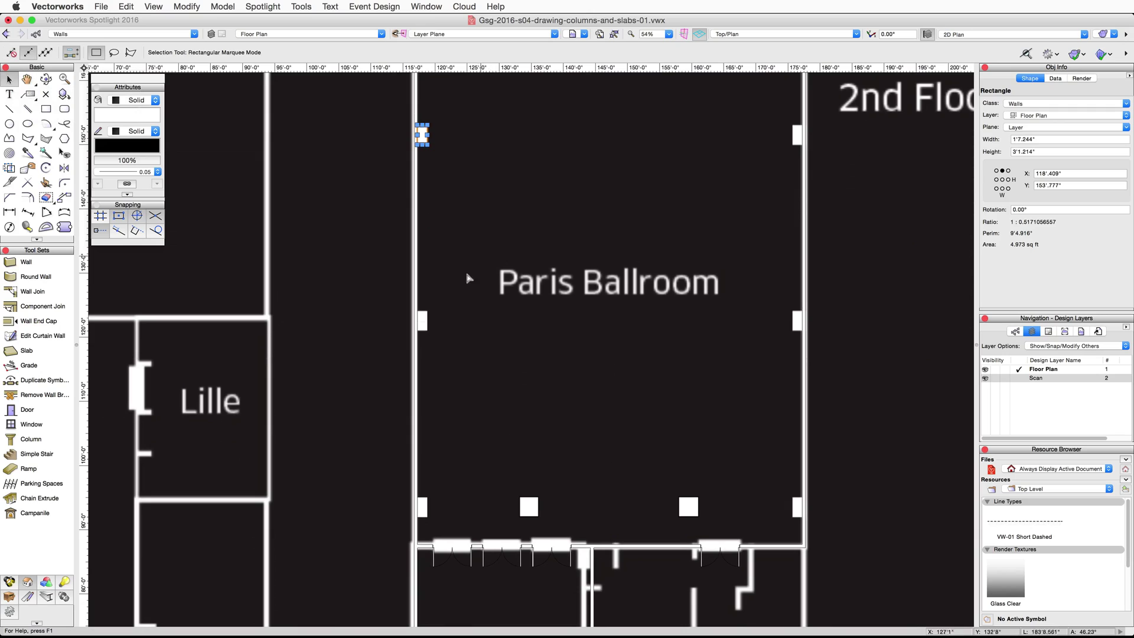
{"action": "left_click", "coordinate": [422, 320], "text": "shift"}
{"action": "left_click", "coordinate": [422, 506], "text": "shift"}
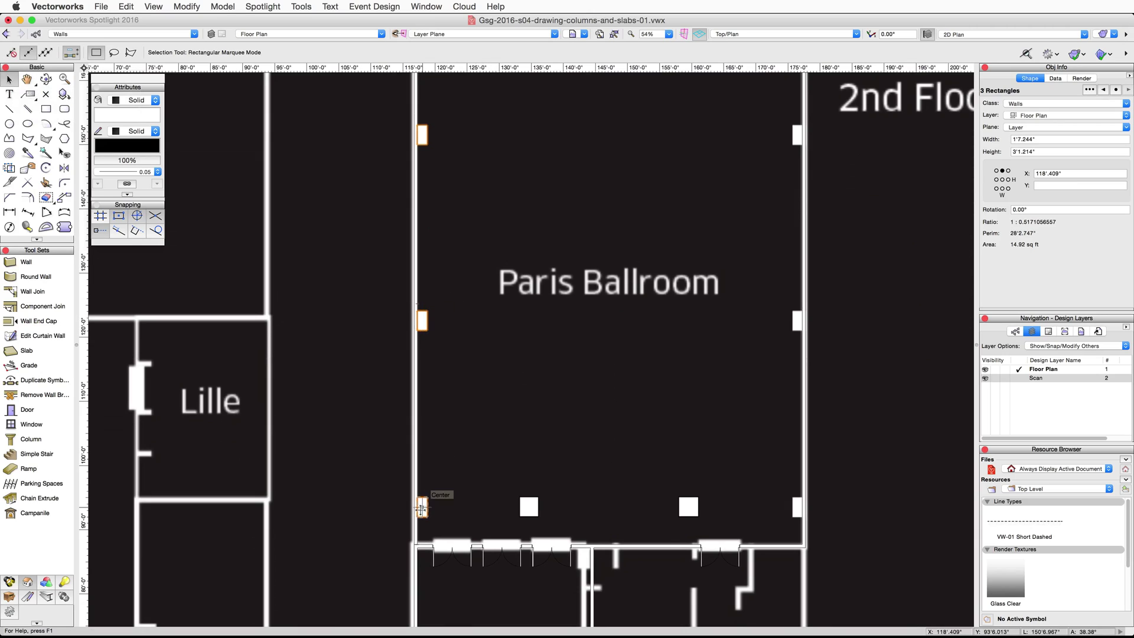
{"action": "left_click", "coordinate": [67, 171]}
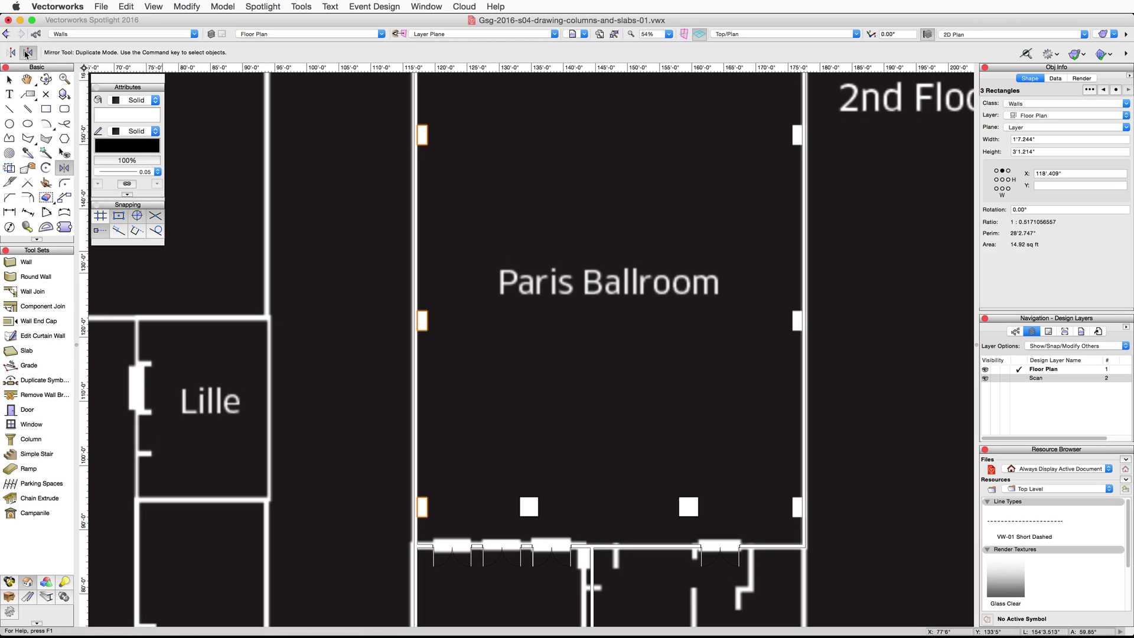
{"action": "scroll", "coordinate": [637, 203], "scroll_direction": "up", "scroll_amount": 5}
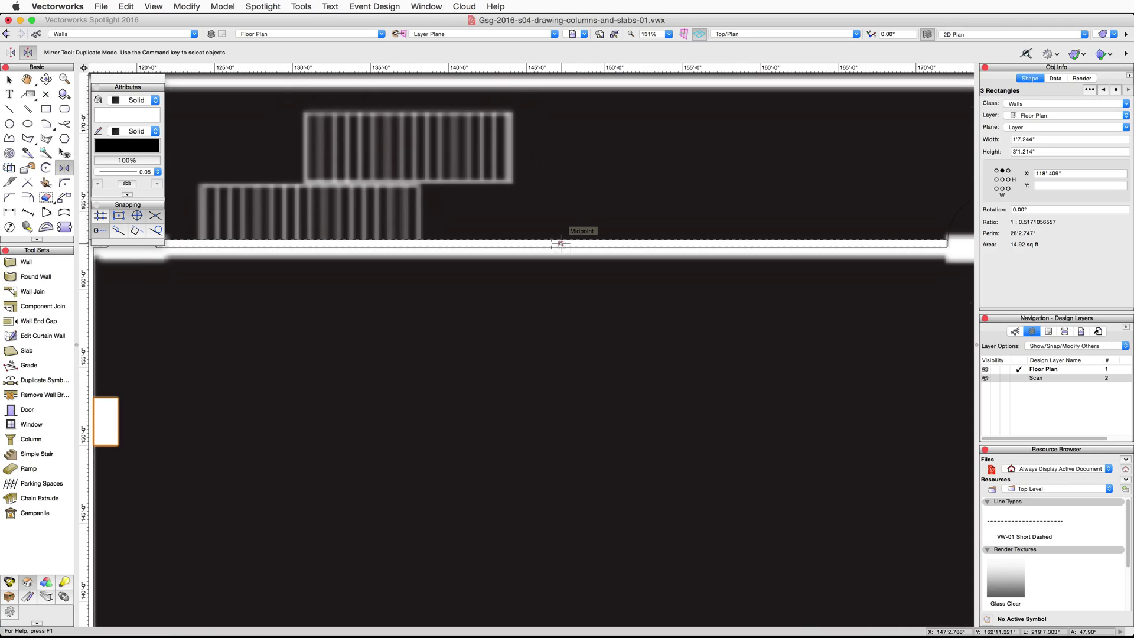
{"action": "left_click", "coordinate": [560, 243]}
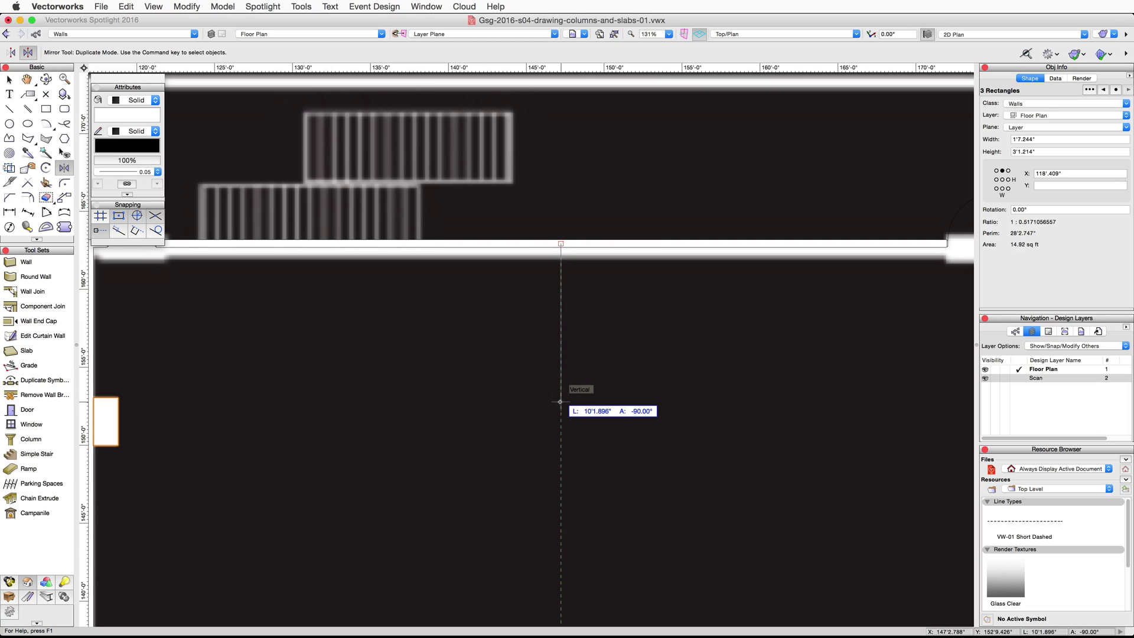
{"action": "scroll", "coordinate": [560, 402], "scroll_direction": "down", "scroll_amount": 4}
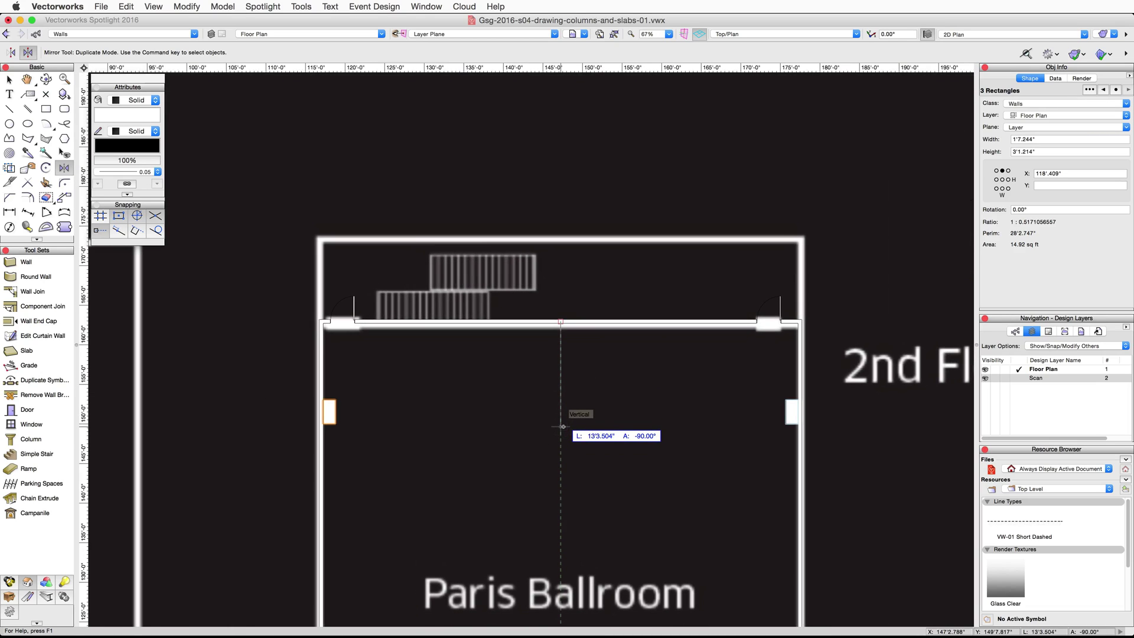
{"action": "scroll", "coordinate": [563, 426], "scroll_direction": "down", "scroll_amount": 2}
{"action": "middle_click_drag", "start_coordinate": [563, 426], "coordinate": [557, 231]}
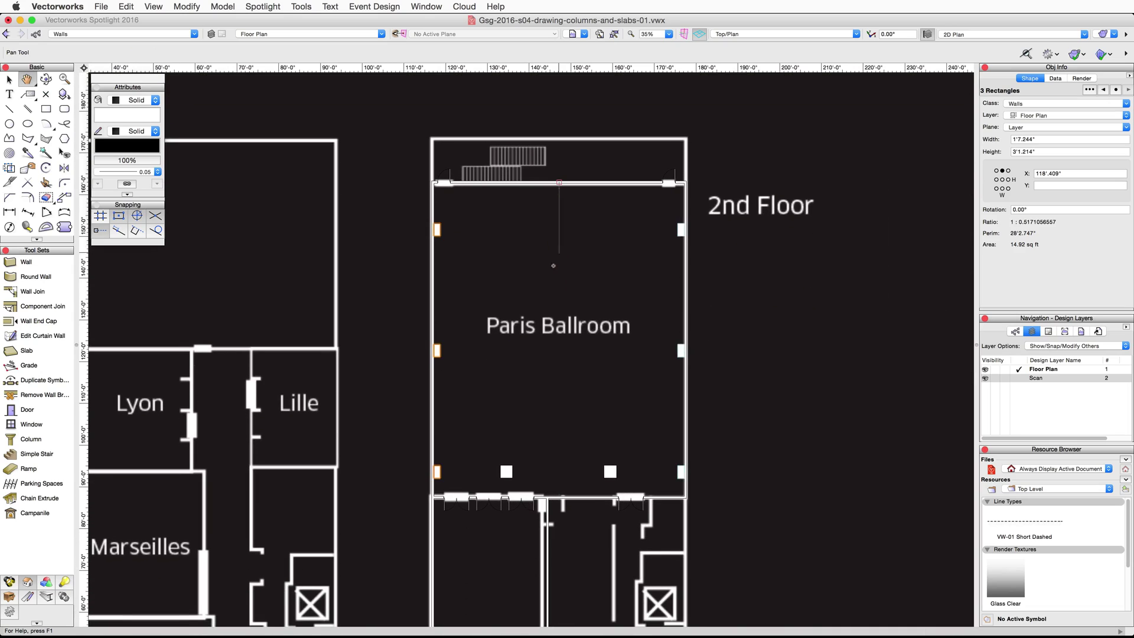
{"action": "left_click", "coordinate": [558, 338]}
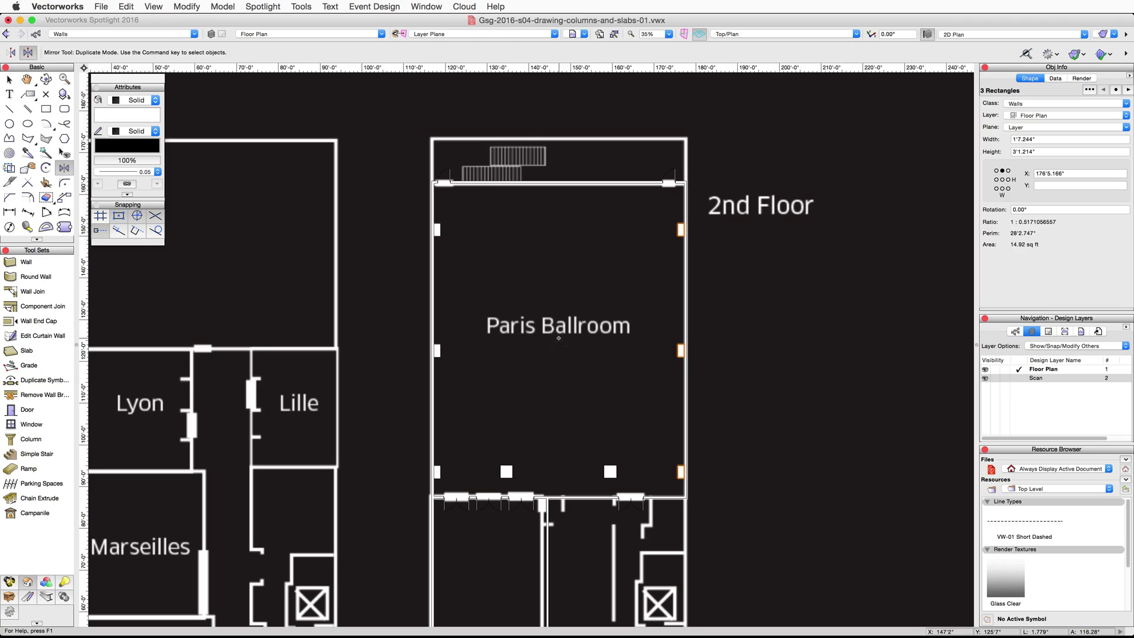
{"action": "key", "text": "x"}
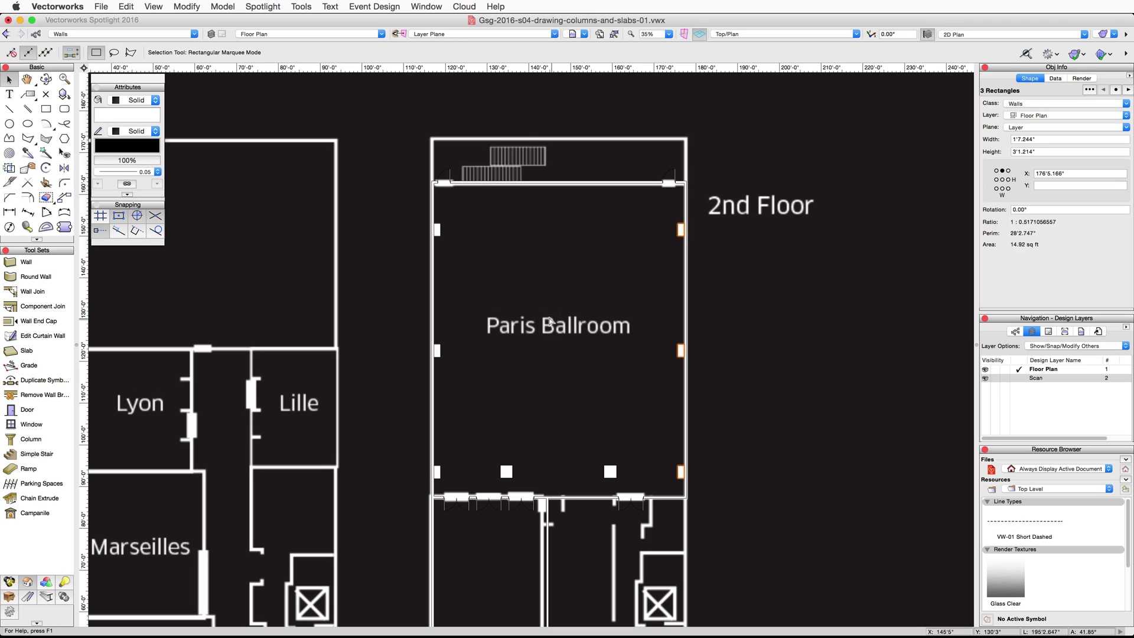
Create wall projections from the ballroom's left wall and its three column rectangles, using the objects' 3D attributes and a 0" top offset
{"action": "key", "text": "x"}
{"action": "left_click", "coordinate": [437, 230]}
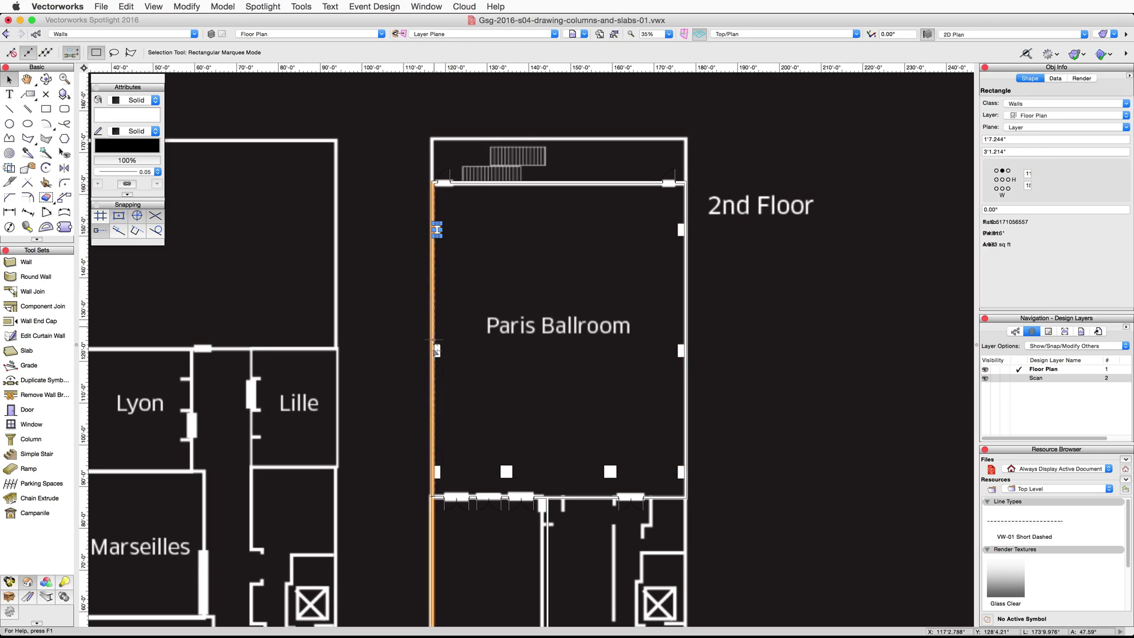
{"action": "left_click", "coordinate": [437, 350], "text": "shift"}
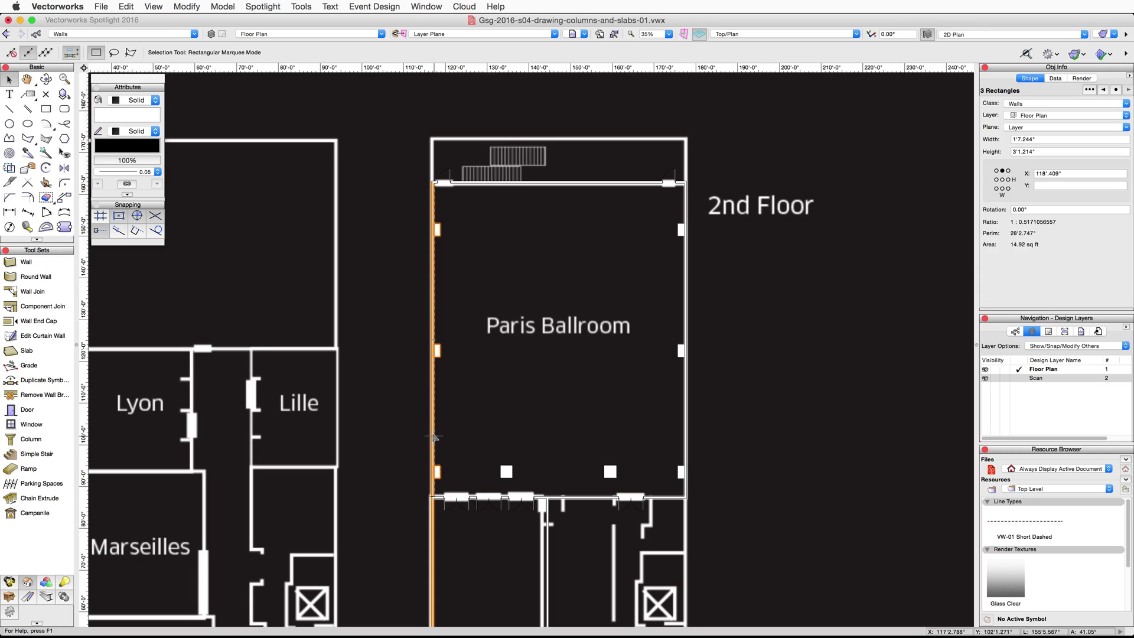
{"action": "left_click", "coordinate": [433, 436], "text": "shift"}
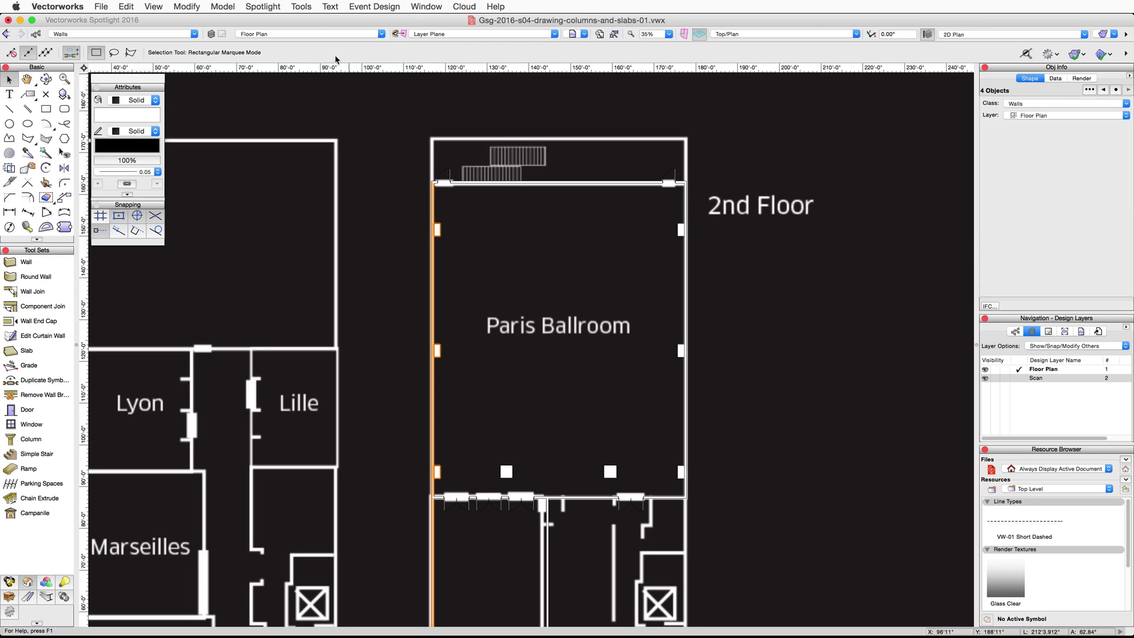
{"action": "left_click", "coordinate": [268, 8]}
{"action": "mouse_move", "coordinate": [310, 153]}
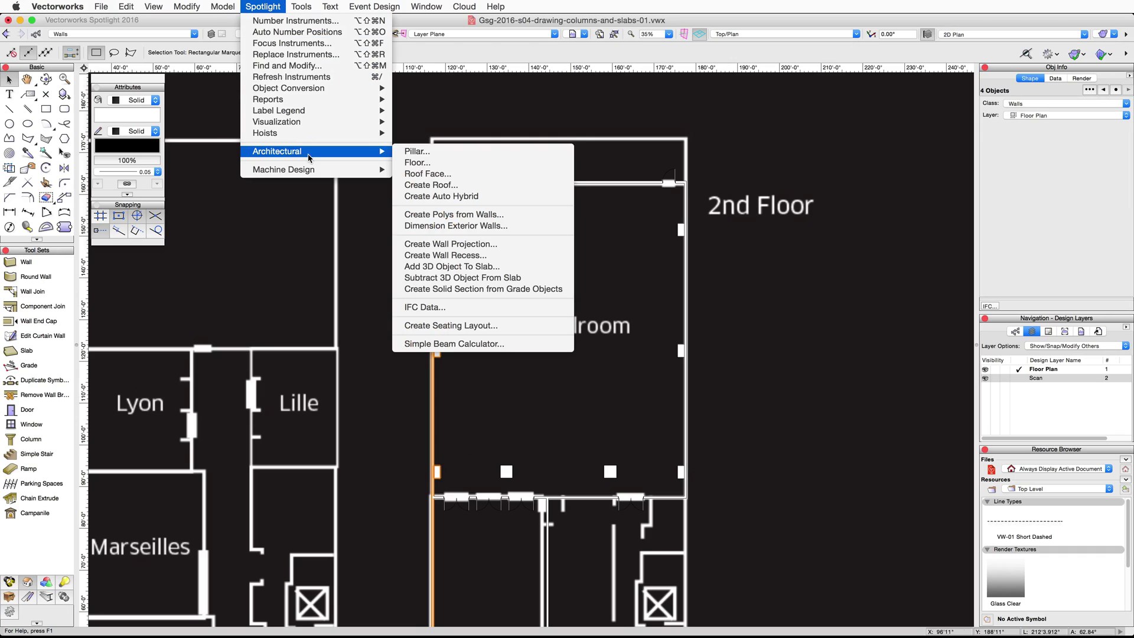
{"action": "left_click", "coordinate": [504, 244]}
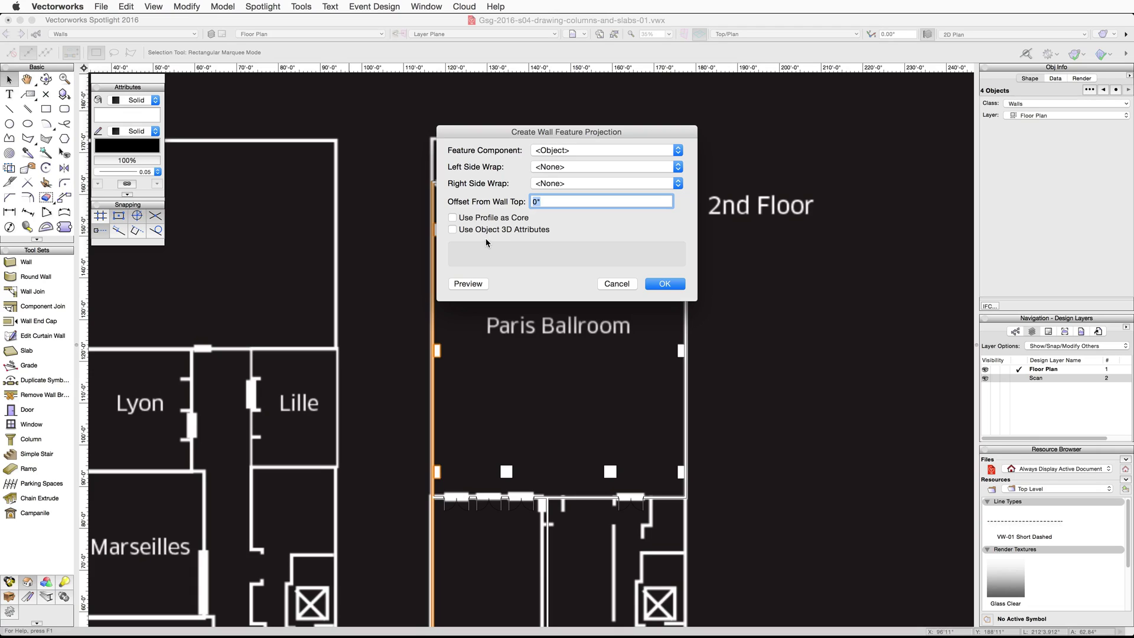
{"action": "left_click", "coordinate": [453, 230]}
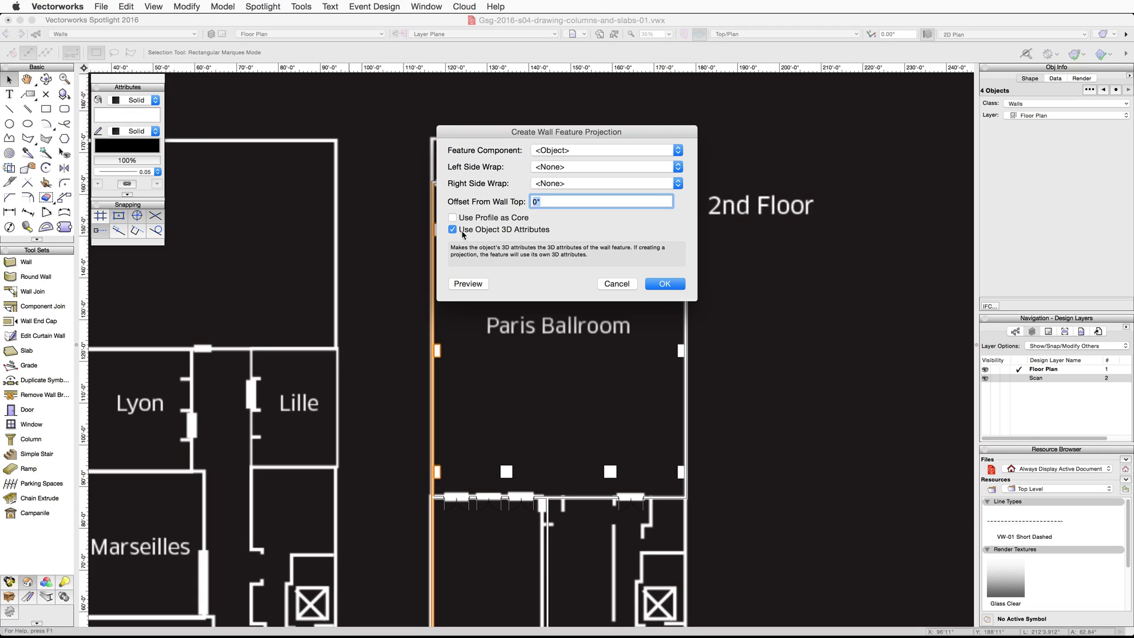
{"action": "left_click", "coordinate": [663, 284]}
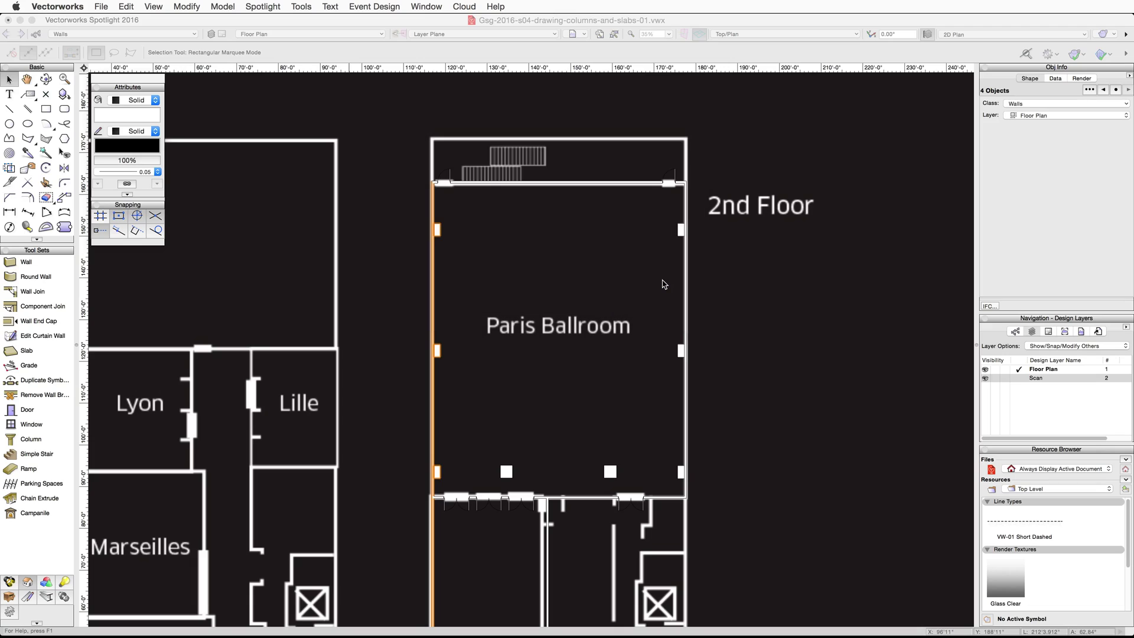
Create wall projections from the right wall and its three column rectangles, keeping the object 3D attributes option enabled
{"action": "left_click", "coordinate": [679, 230]}
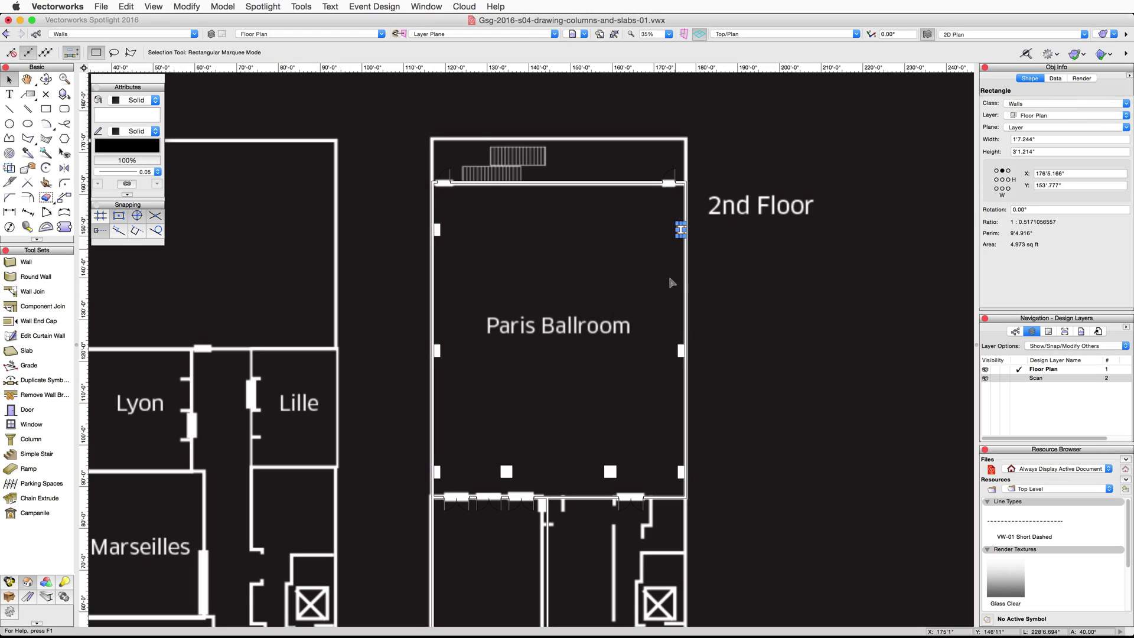
{"action": "left_click", "coordinate": [680, 350], "text": "shift"}
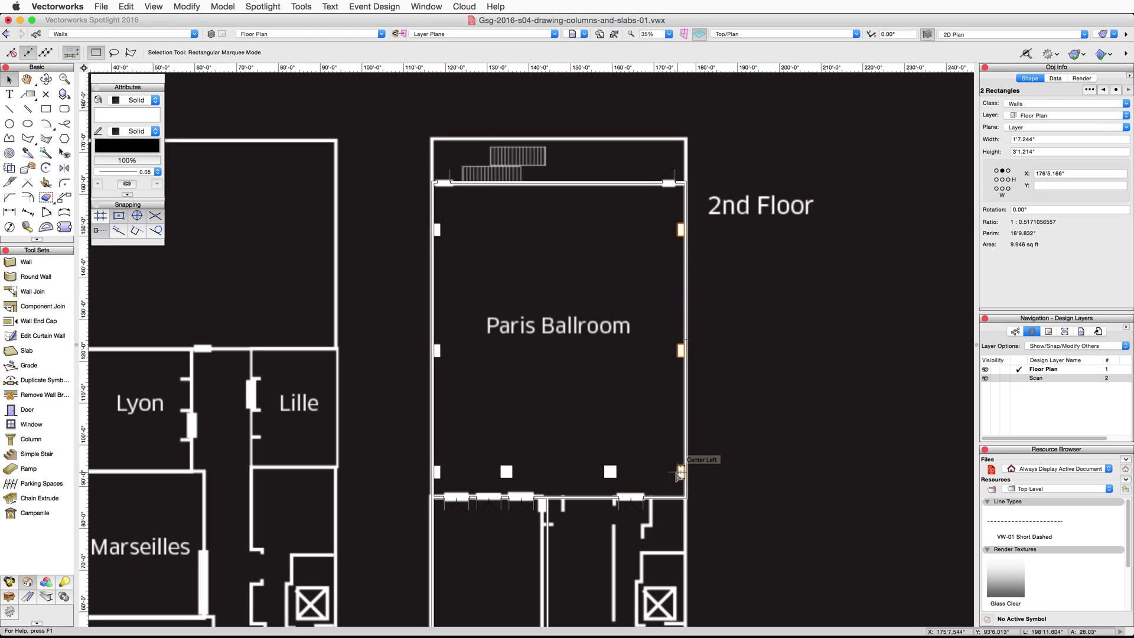
{"action": "left_click", "coordinate": [681, 470], "text": "shift"}
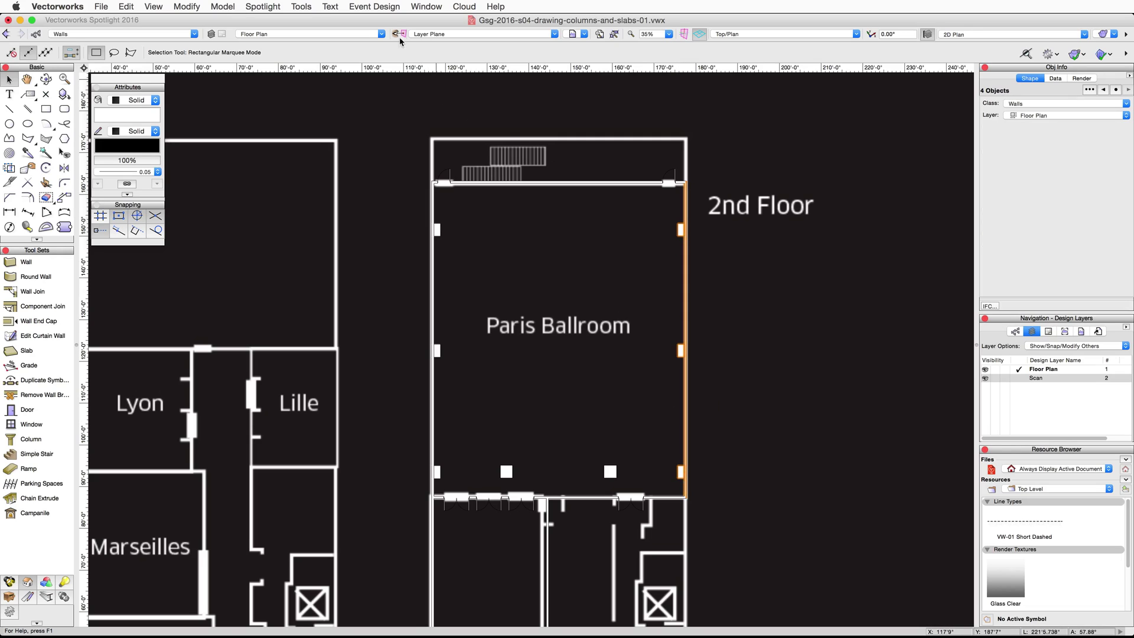
{"action": "left_click", "coordinate": [269, 7]}
{"action": "mouse_move", "coordinate": [312, 151]}
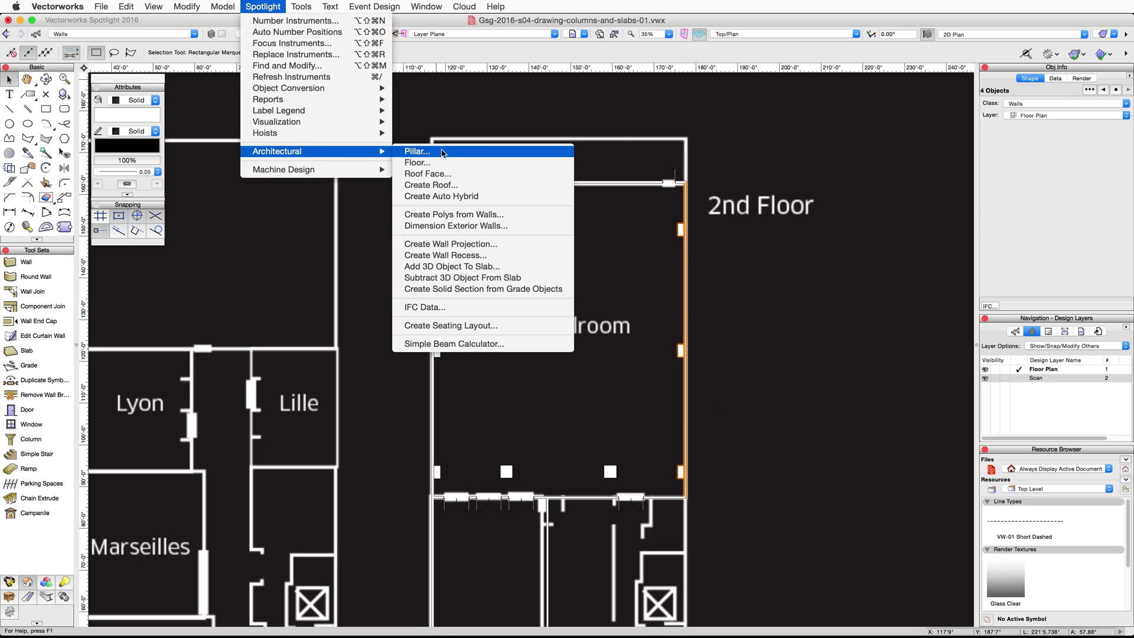
{"action": "left_click", "coordinate": [461, 247]}
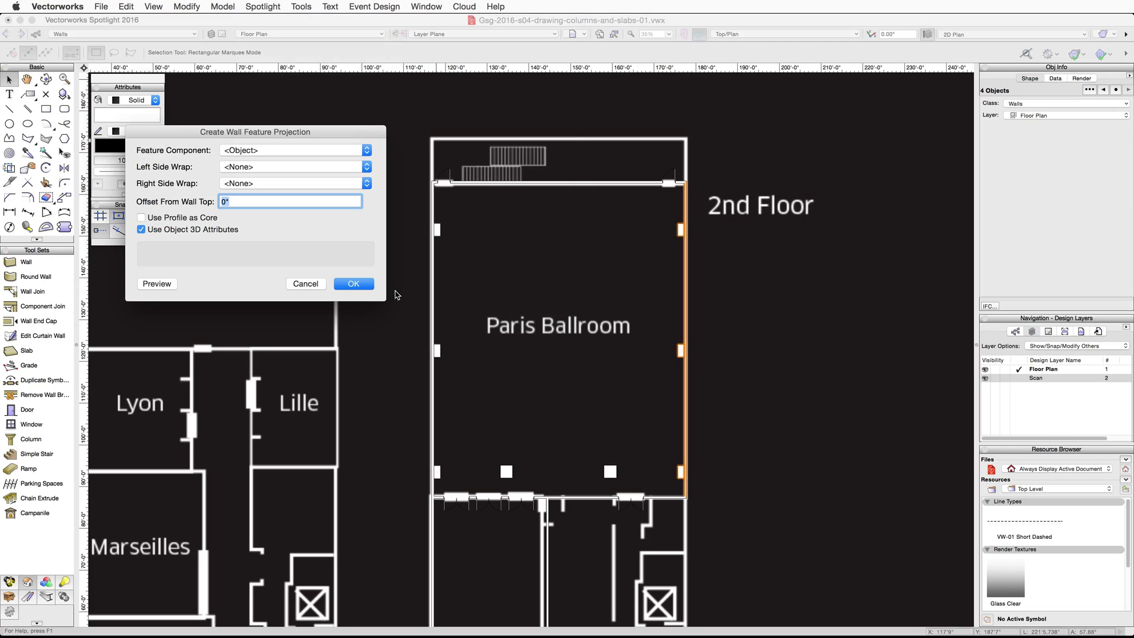
{"action": "left_click", "coordinate": [356, 284]}
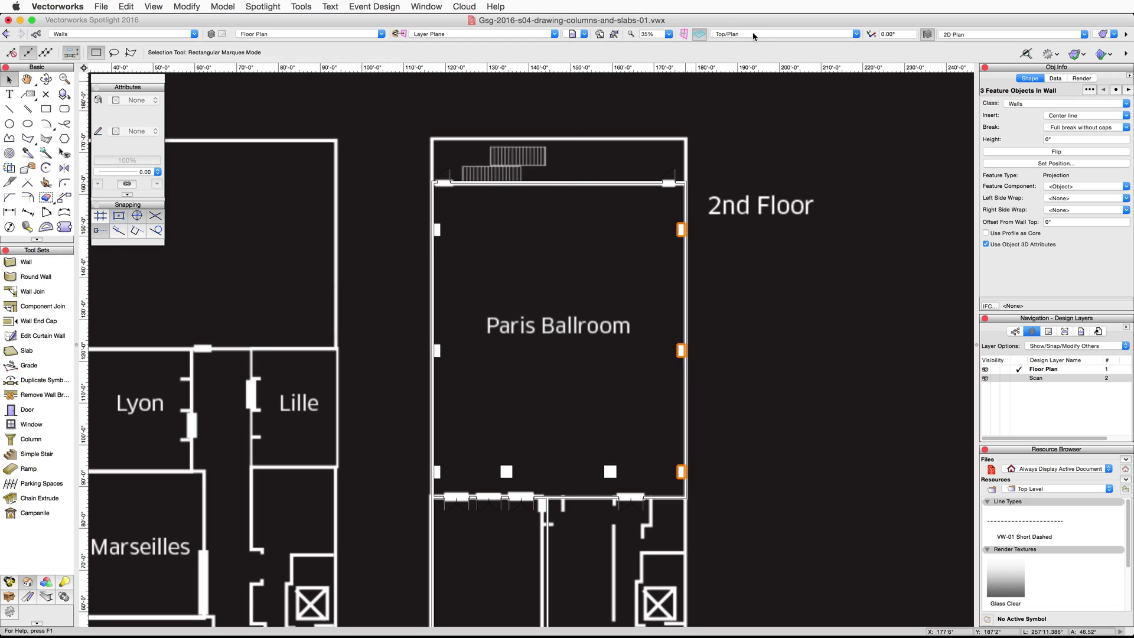
Show the model in a Right Isometric view with OpenGL rendering
{"action": "left_click", "coordinate": [780, 33]}
{"action": "left_click", "coordinate": [770, 146]}
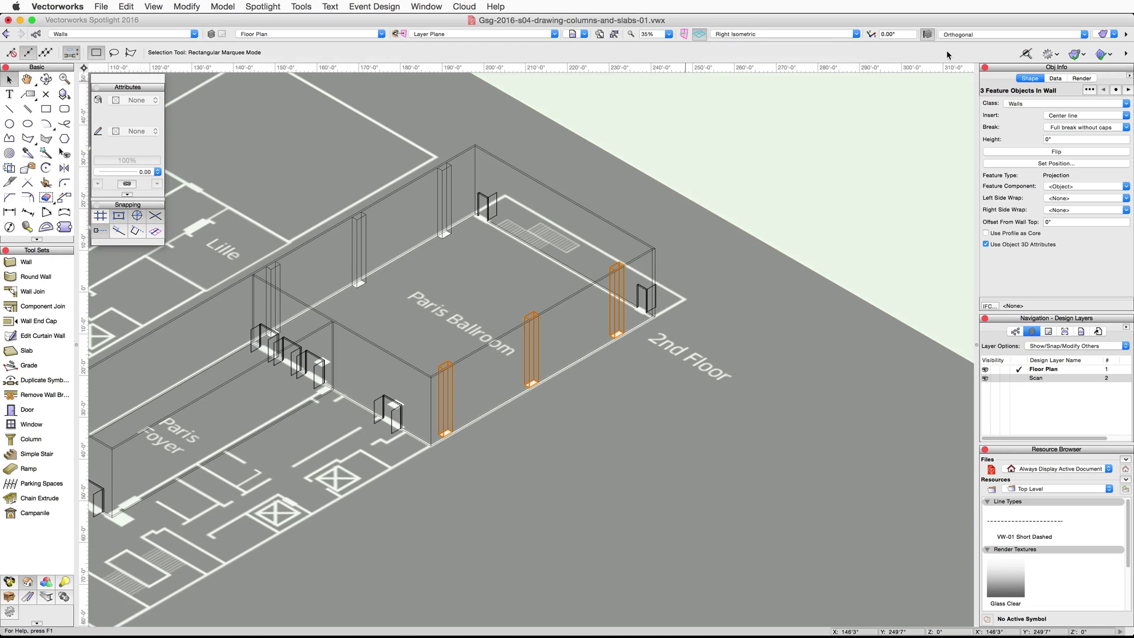
{"action": "left_click", "coordinate": [1106, 35]}
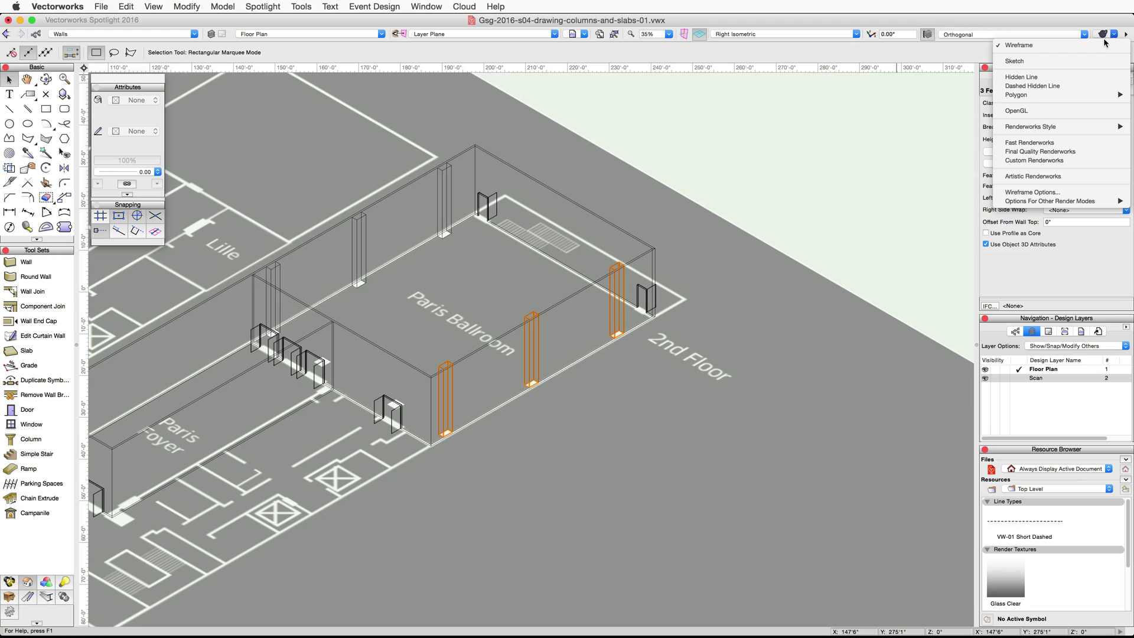
{"action": "left_click", "coordinate": [1057, 111]}
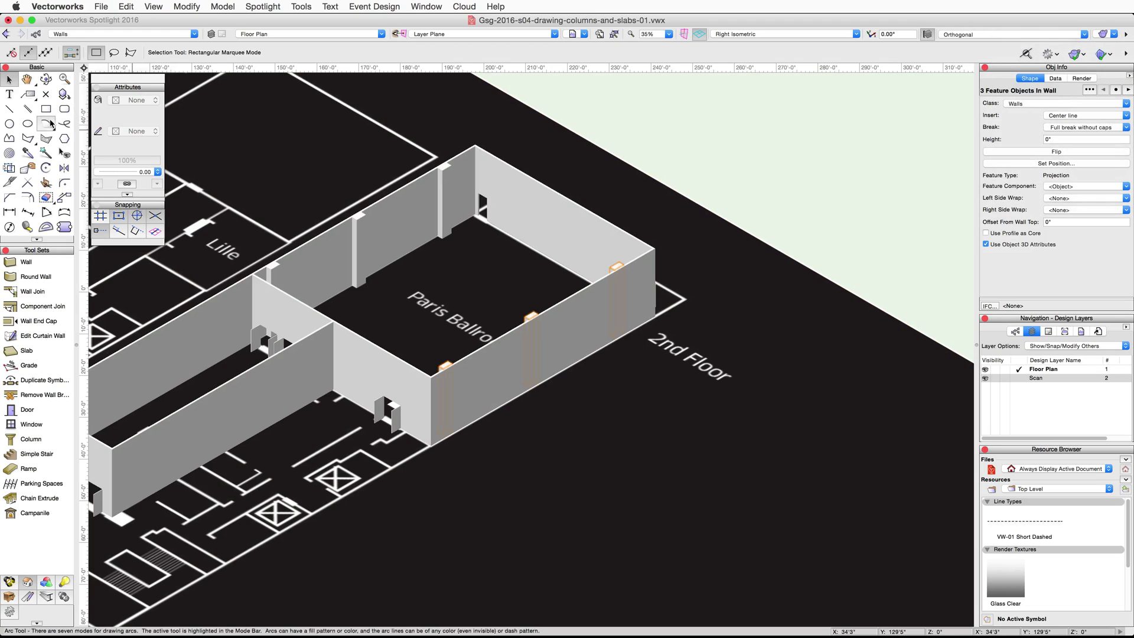
Orbit around the ballroom to examine the column projections on both side walls, and return to the Top/Plan view
{"action": "left_click", "coordinate": [46, 78]}
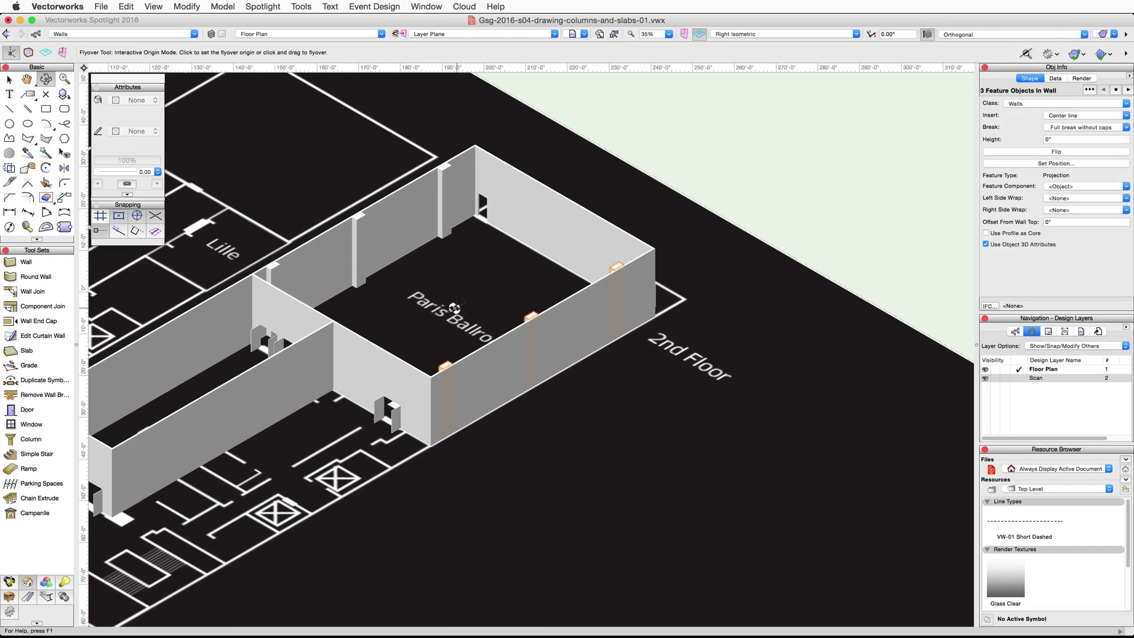
{"action": "left_click_drag", "start_coordinate": [409, 312], "coordinate": [356, 235]}
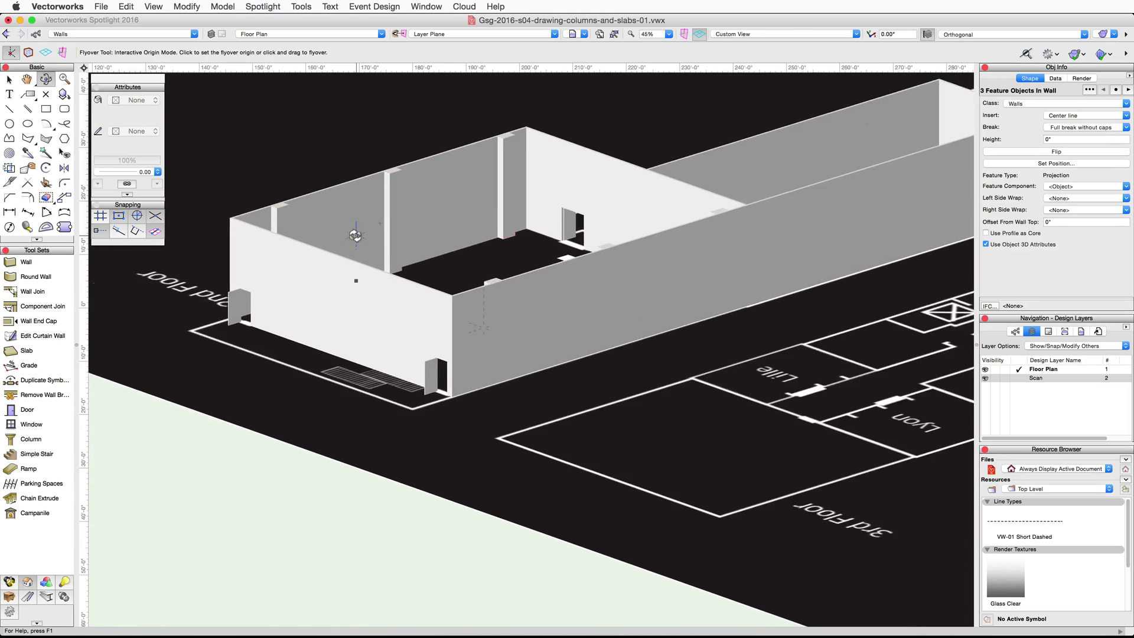
{"action": "scroll", "coordinate": [356, 235], "scroll_direction": "up", "scroll_amount": 3}
{"action": "left_click_drag", "start_coordinate": [524, 299], "coordinate": [473, 313]}
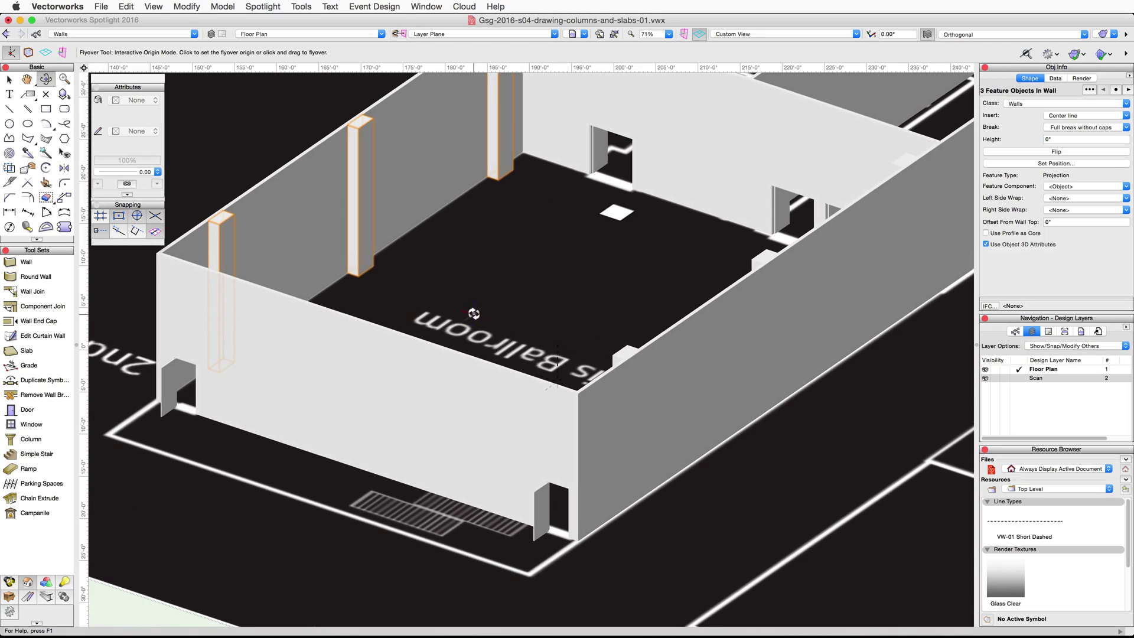
{"action": "left_click", "coordinate": [857, 34]}
{"action": "left_click", "coordinate": [839, 41]}
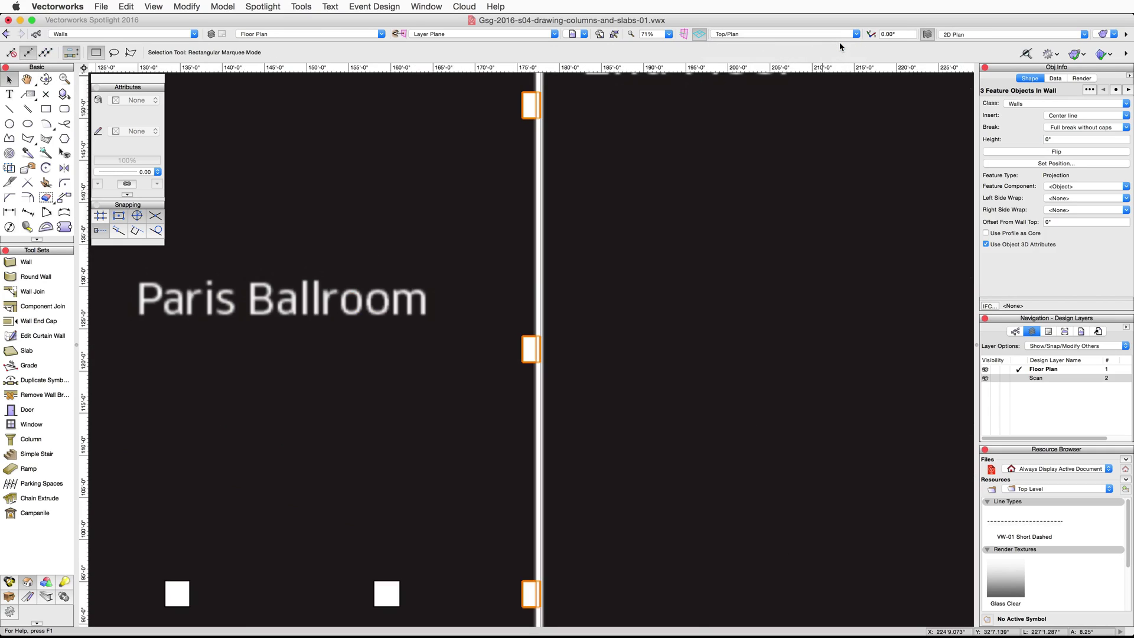
Create a new class named Columns and make it the active class
{"action": "key", "text": "h"}
{"action": "left_click_drag", "start_coordinate": [259, 477], "coordinate": [451, 256]}
{"action": "key", "text": "x"}
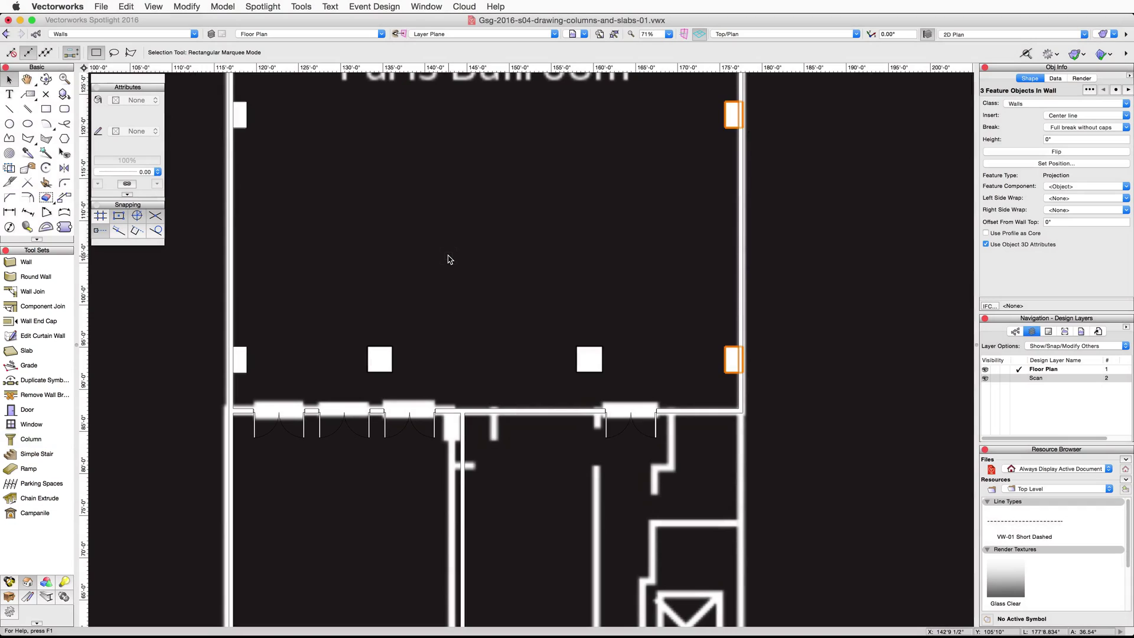
{"action": "left_click", "coordinate": [193, 35]}
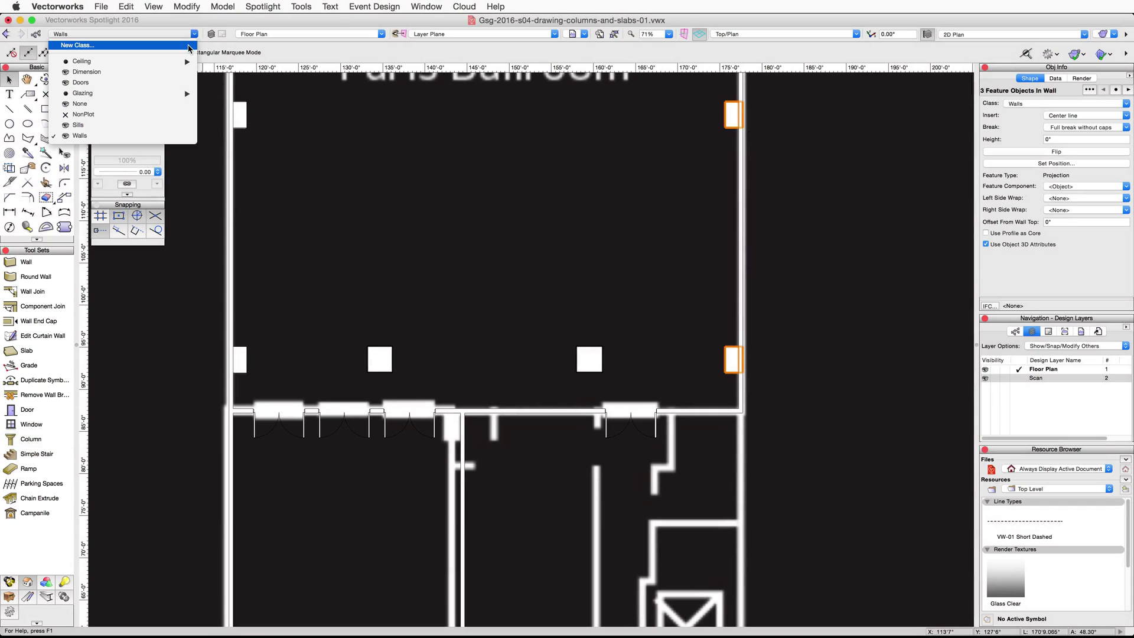
{"action": "left_click", "coordinate": [189, 46]}
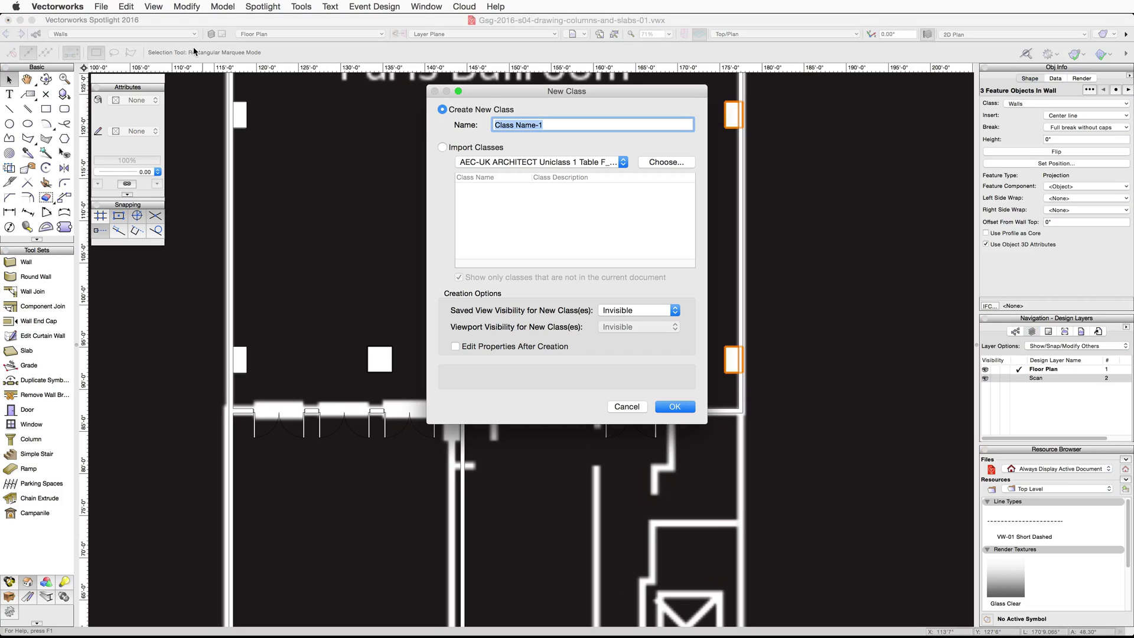
{"action": "type", "text": "Columns"}
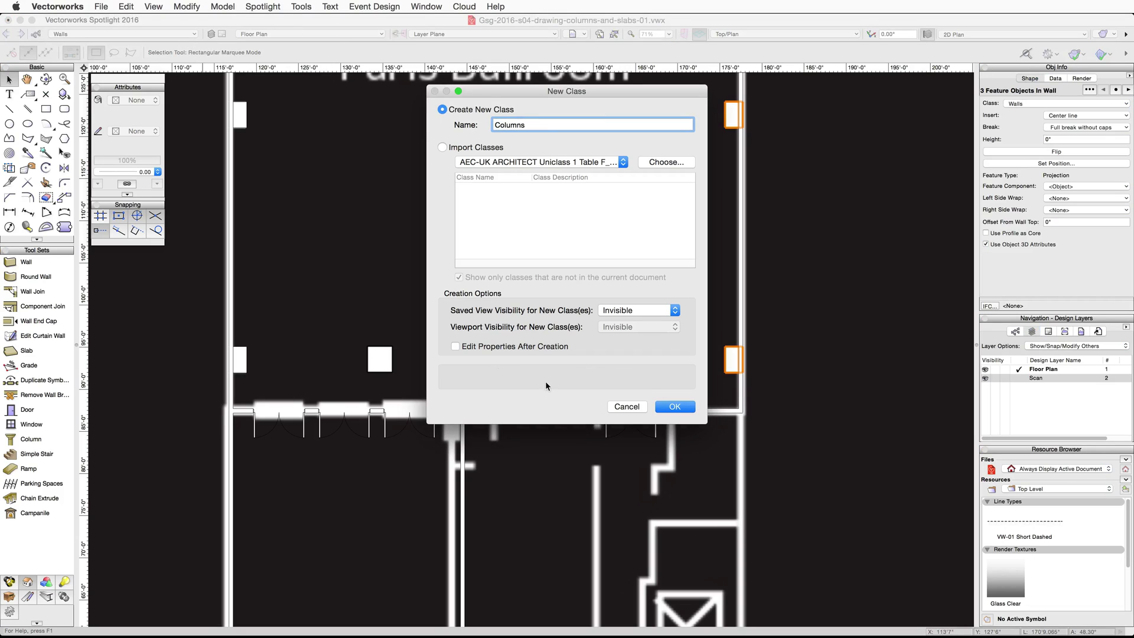
{"action": "left_click", "coordinate": [661, 407]}
{"action": "left_click", "coordinate": [189, 34]}
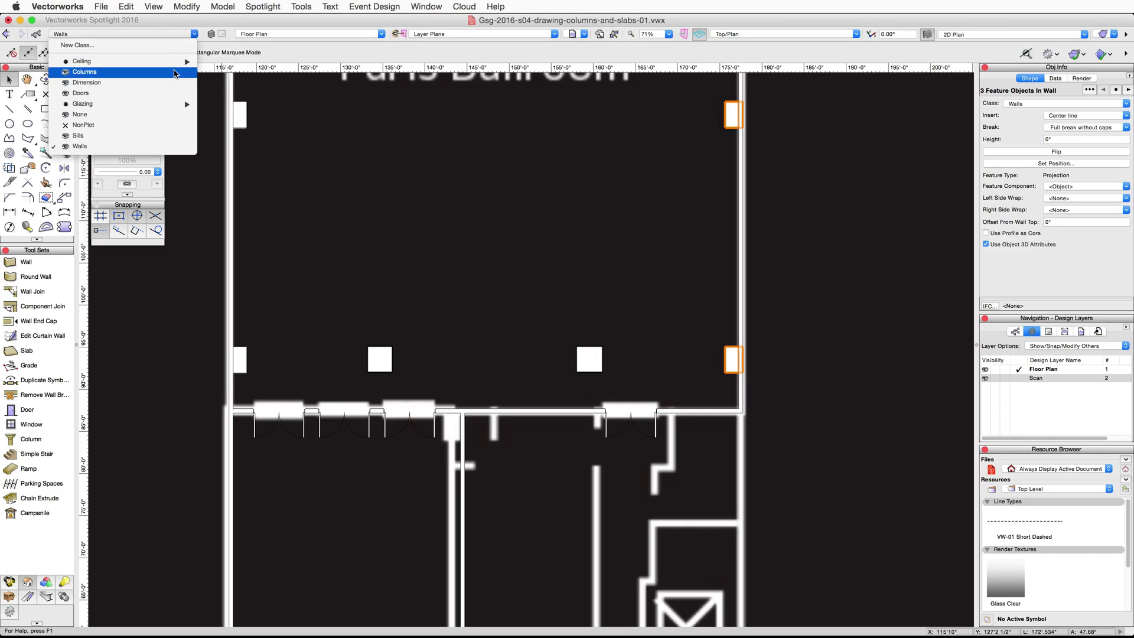
{"action": "left_click", "coordinate": [174, 72]}
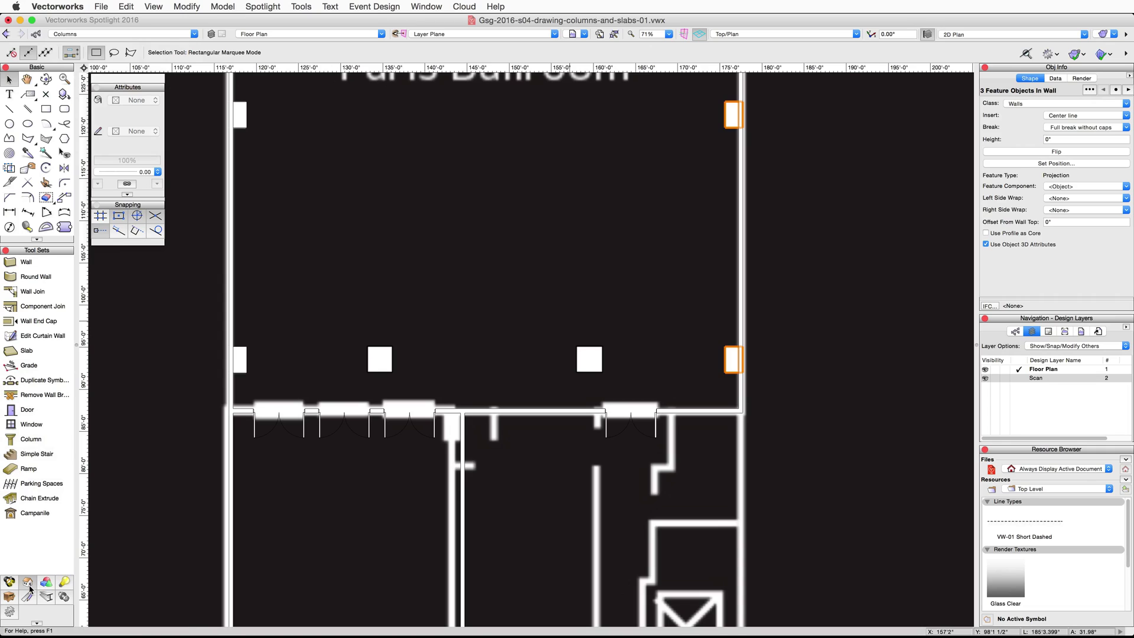
Open the Column tool's object properties and set the column height to 20'
{"action": "left_click", "coordinate": [41, 442]}
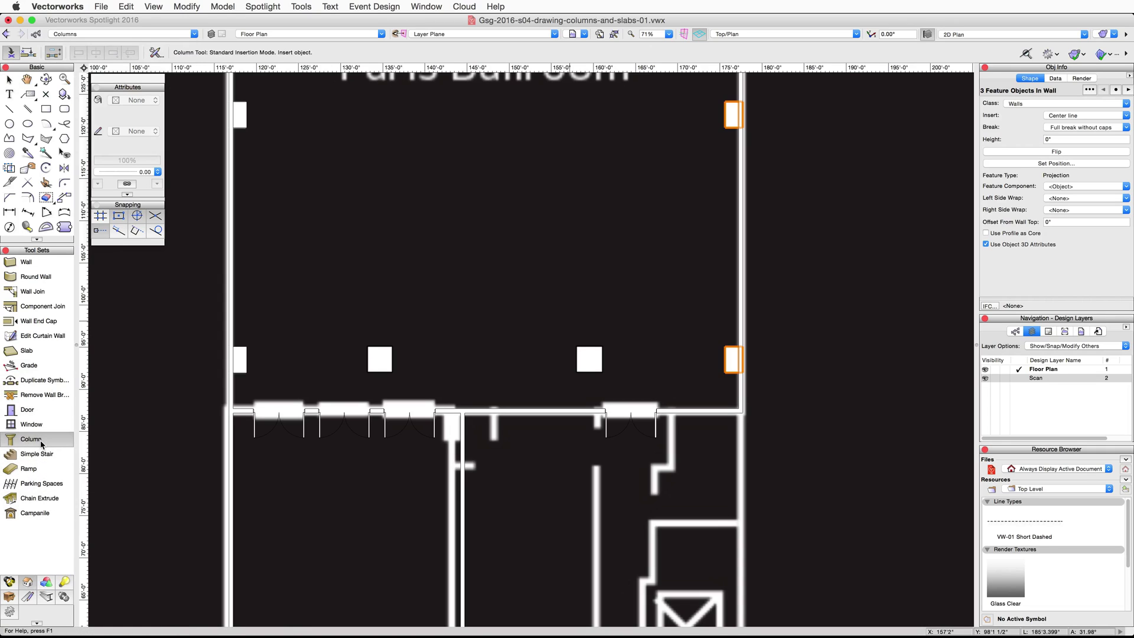
{"action": "left_click", "coordinate": [156, 50]}
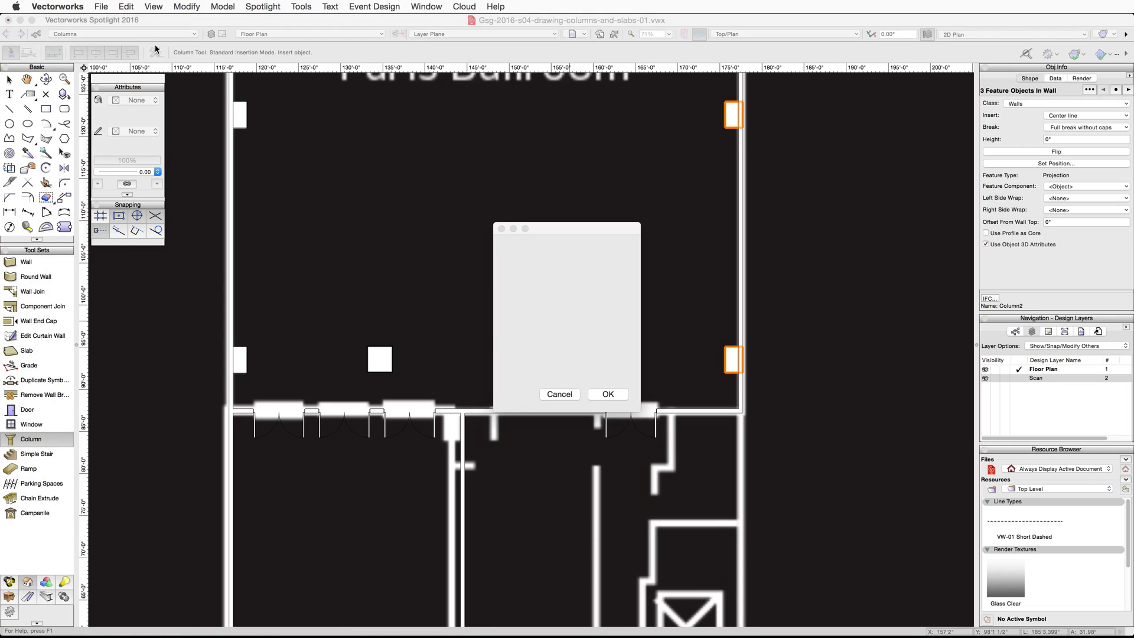
{"action": "key", "text": "Tab"}
{"action": "type", "text": "2"}
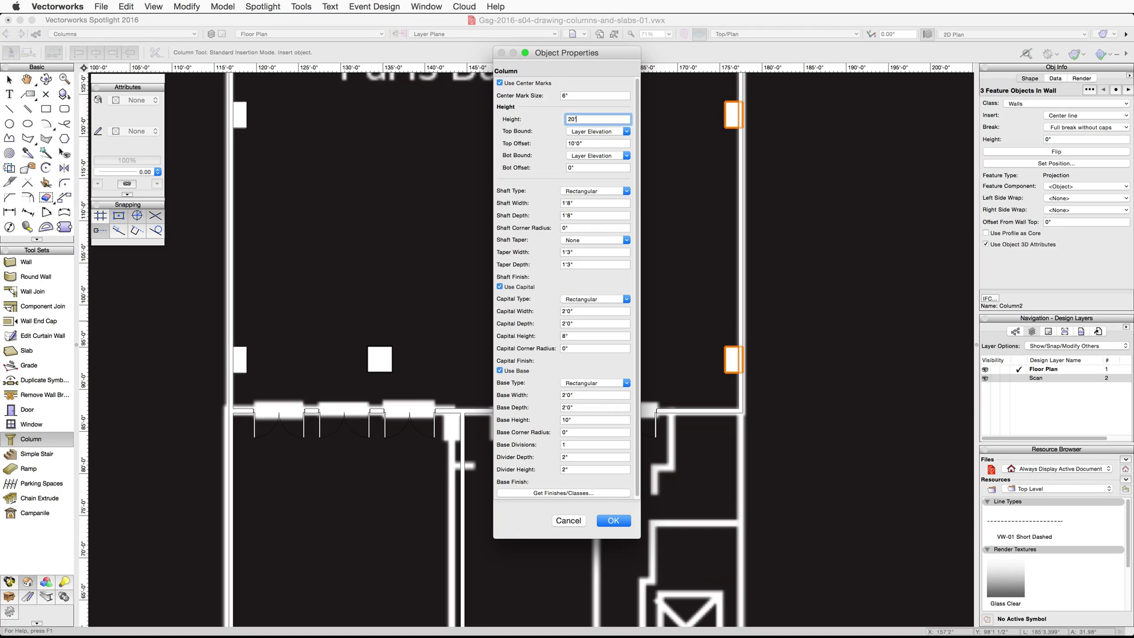
{"action": "type", "text": "0'"}
Set the column's rectangular shaft width and depth to 2'10"
{"action": "left_click", "coordinate": [581, 203]}
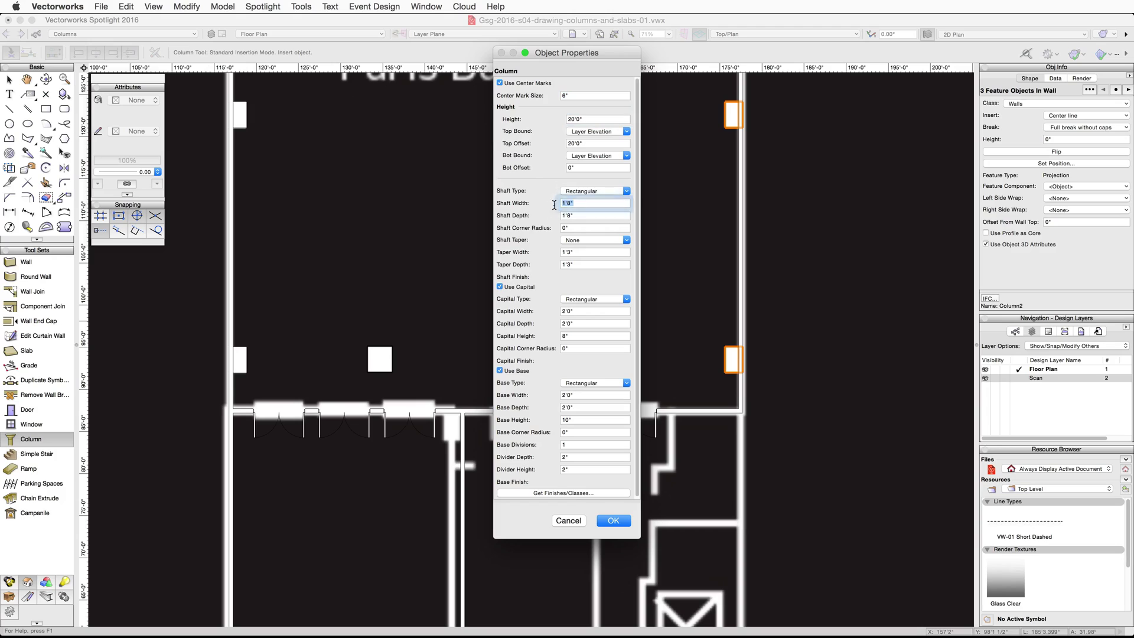
{"action": "type", "text": "2"}
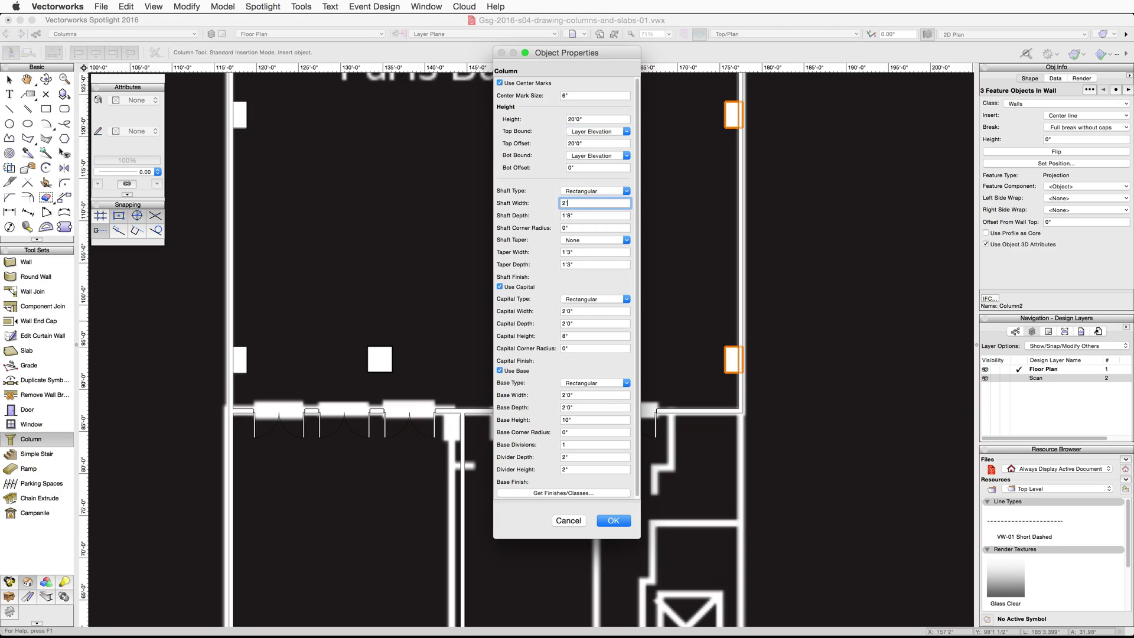
{"action": "type", "text": "'10\""}
{"action": "key", "text": "Tab"}
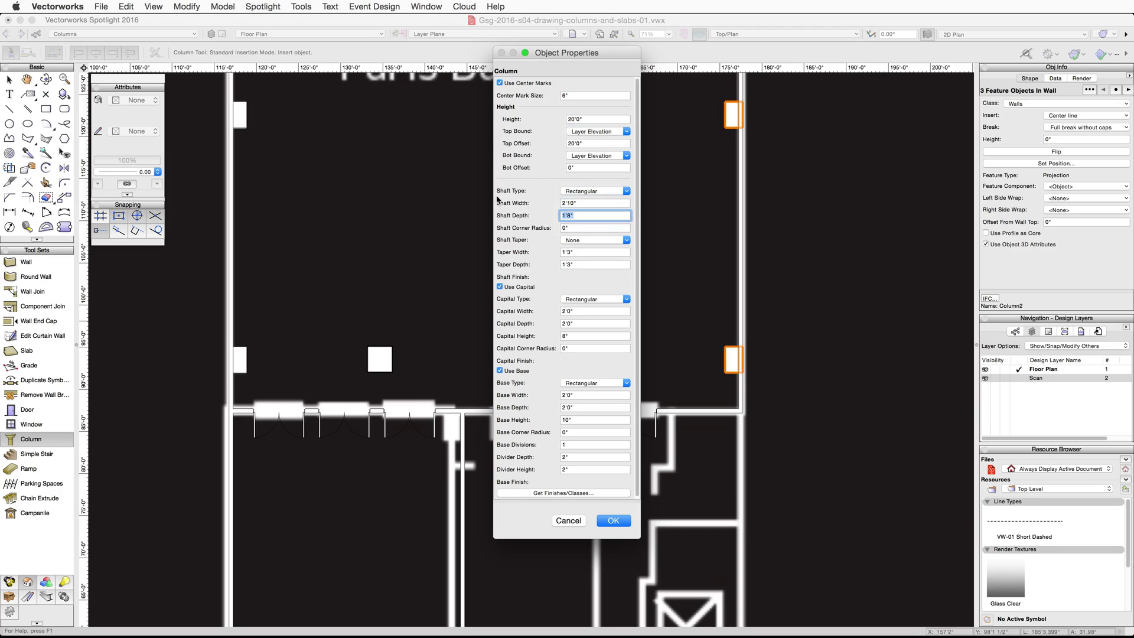
{"action": "type", "text": "2'10\""}
Set the column's capital width and depth to 3'2"
{"action": "key", "text": "Tab"}
{"action": "key", "text": "Tab"}
{"action": "key", "text": "Tab"}
{"action": "key", "text": "Tab"}
{"action": "type", "text": "3'2\""}
{"action": "key", "text": "Tab"}
{"action": "type", "text": "3"}
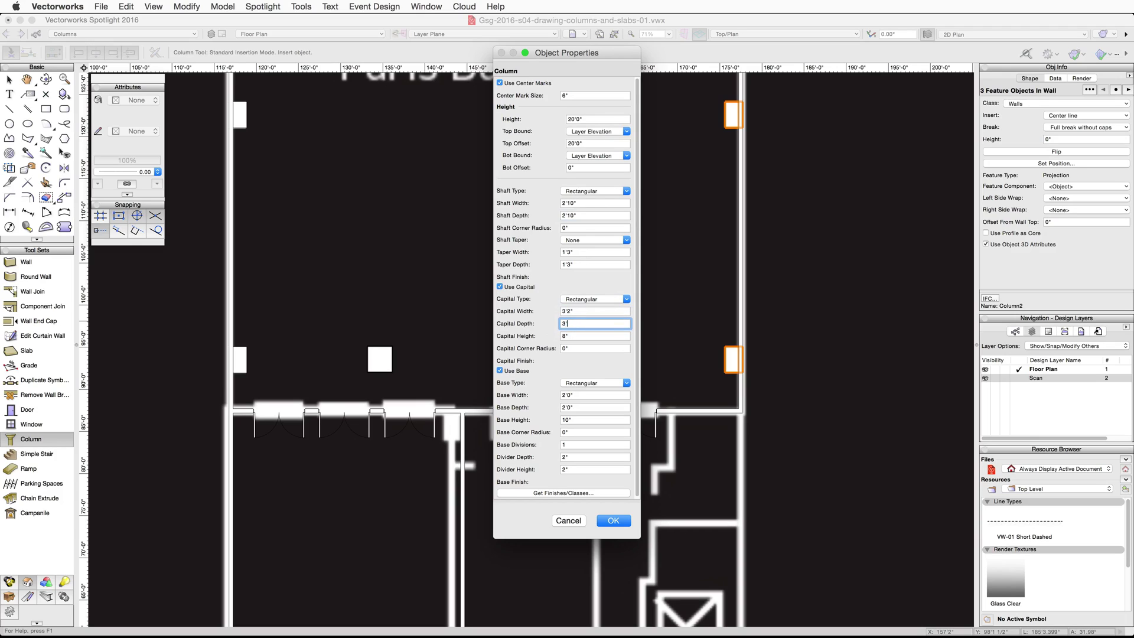
{"action": "type", "text": "'2\""}
Set the column's base width to 3'2" with a matching base depth, and accept the column properties
{"action": "left_click", "coordinate": [576, 391]}
{"action": "type", "text": "3'2\""}
{"action": "key", "text": "Tab"}
{"action": "type", "text": "3"}
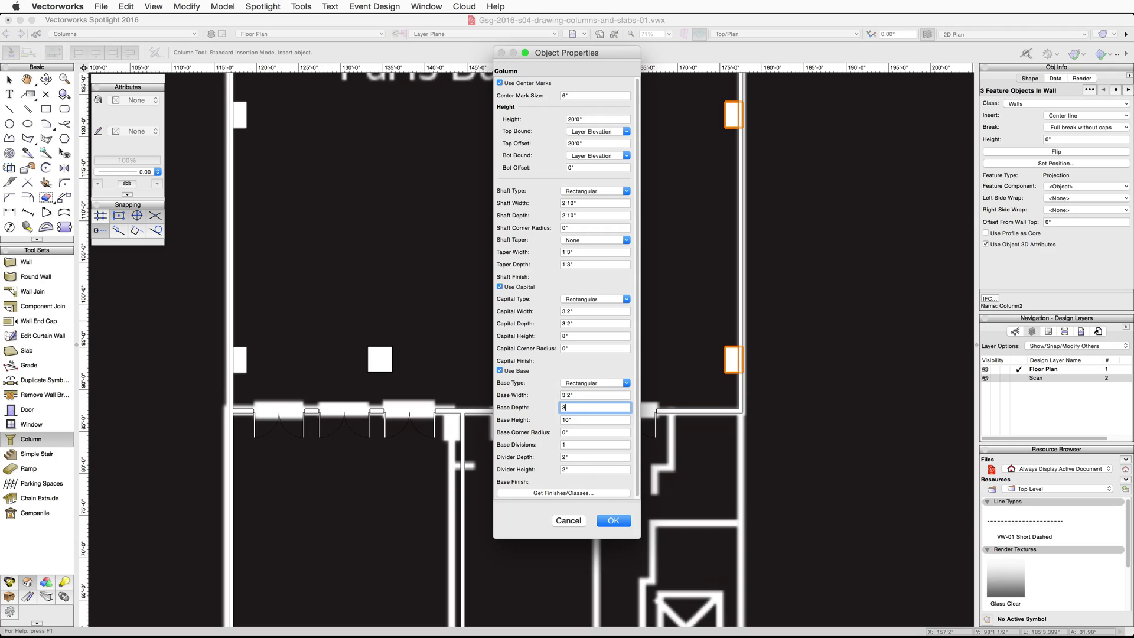
{"action": "left_click", "coordinate": [612, 520]}
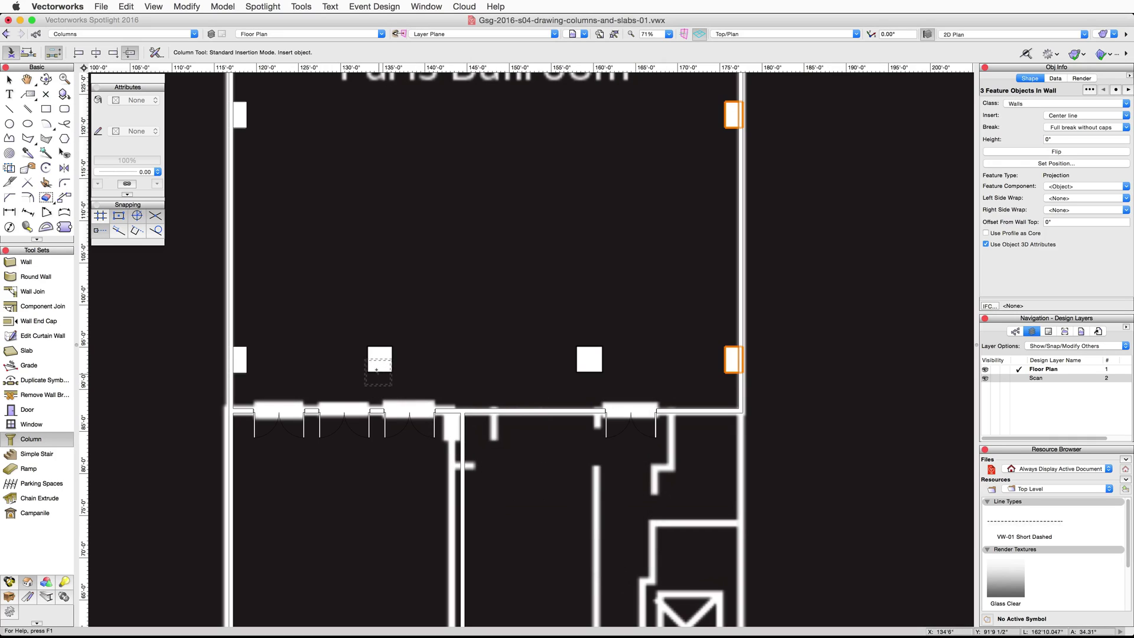
Place the two freestanding columns on the scan's square column marks near the Paris Ballroom's door wall, without rotation
{"action": "left_click", "coordinate": [380, 359]}
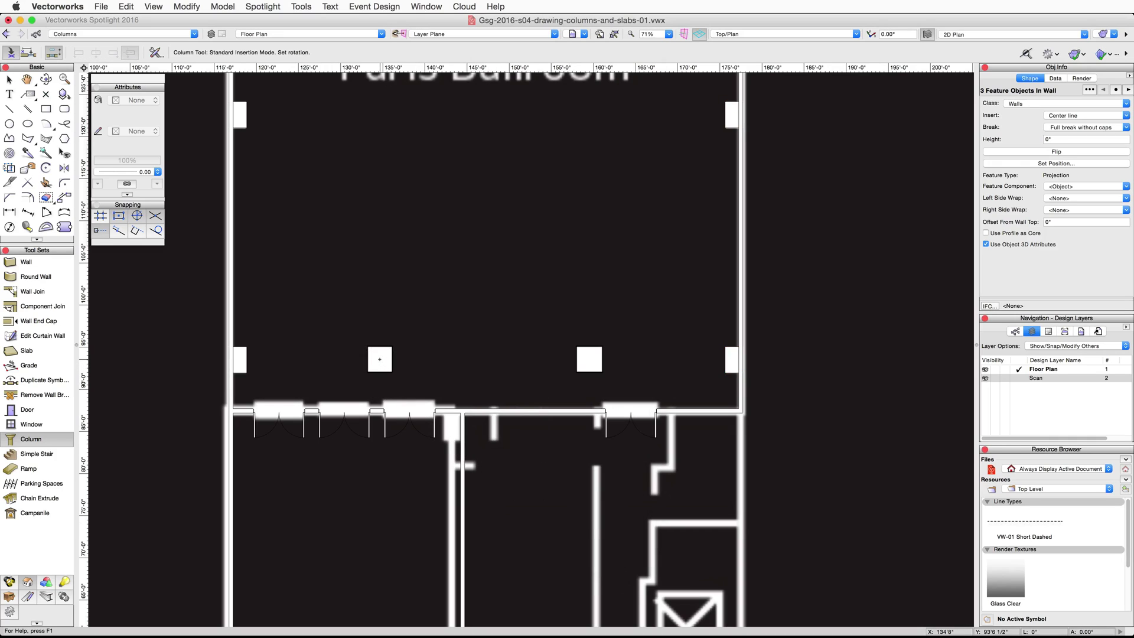
{"action": "left_click", "coordinate": [423, 358]}
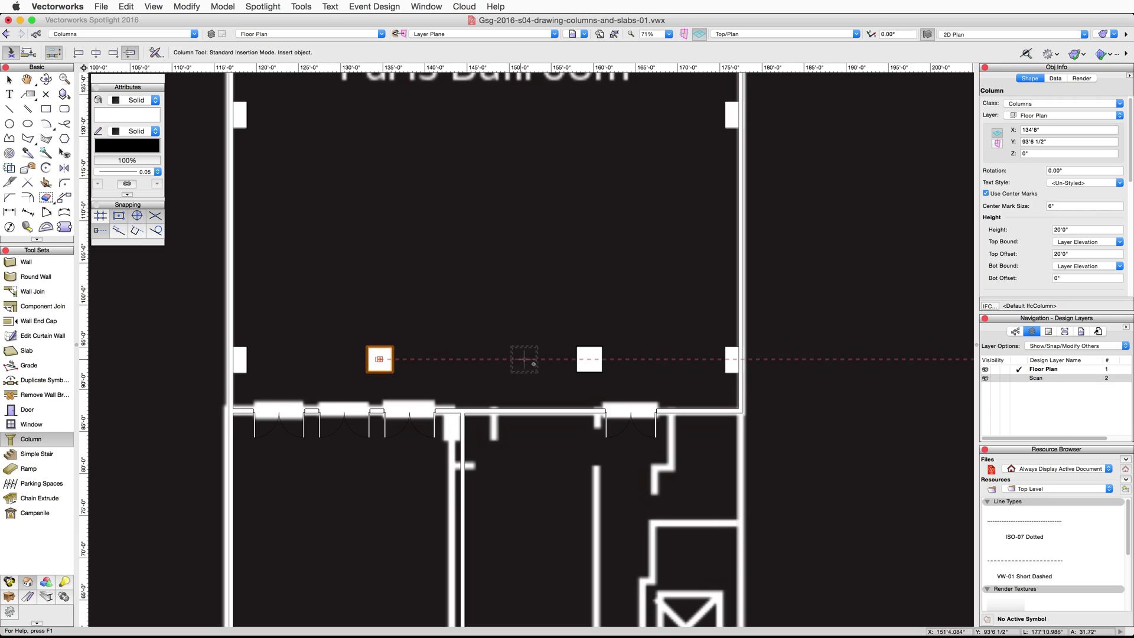
{"action": "left_click", "coordinate": [589, 359]}
{"action": "left_click", "coordinate": [589, 359]}
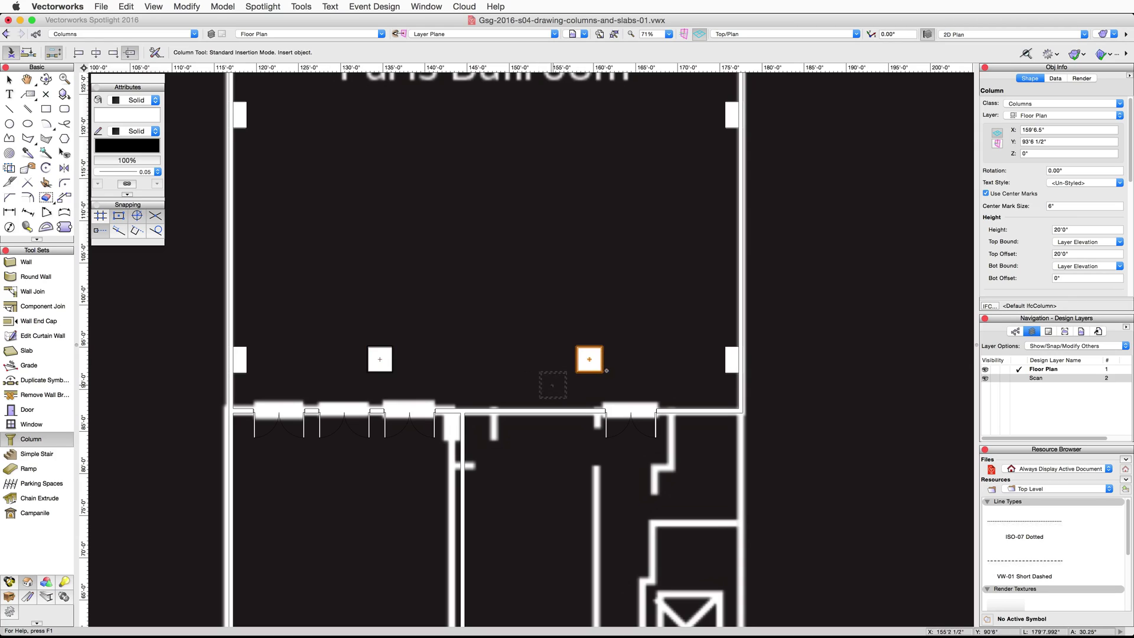
Inspect the placed columns and wall projections in 3D from a Right Isometric view rendered in OpenGL, orbiting around the ballroom
{"action": "left_click", "coordinate": [857, 36]}
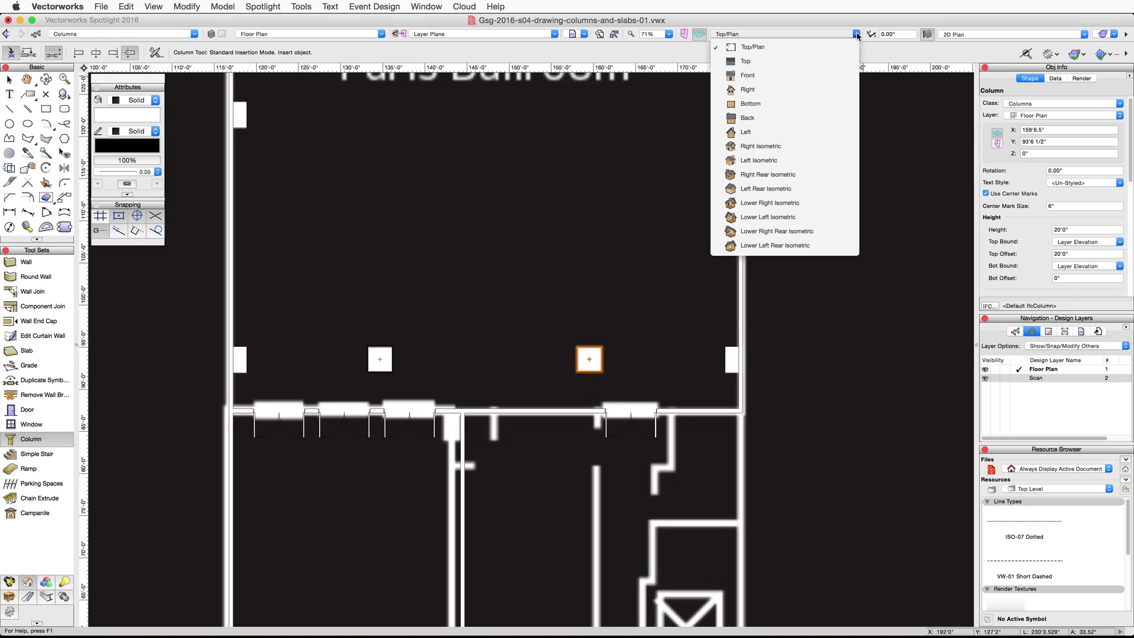
{"action": "left_click", "coordinate": [926, 91]}
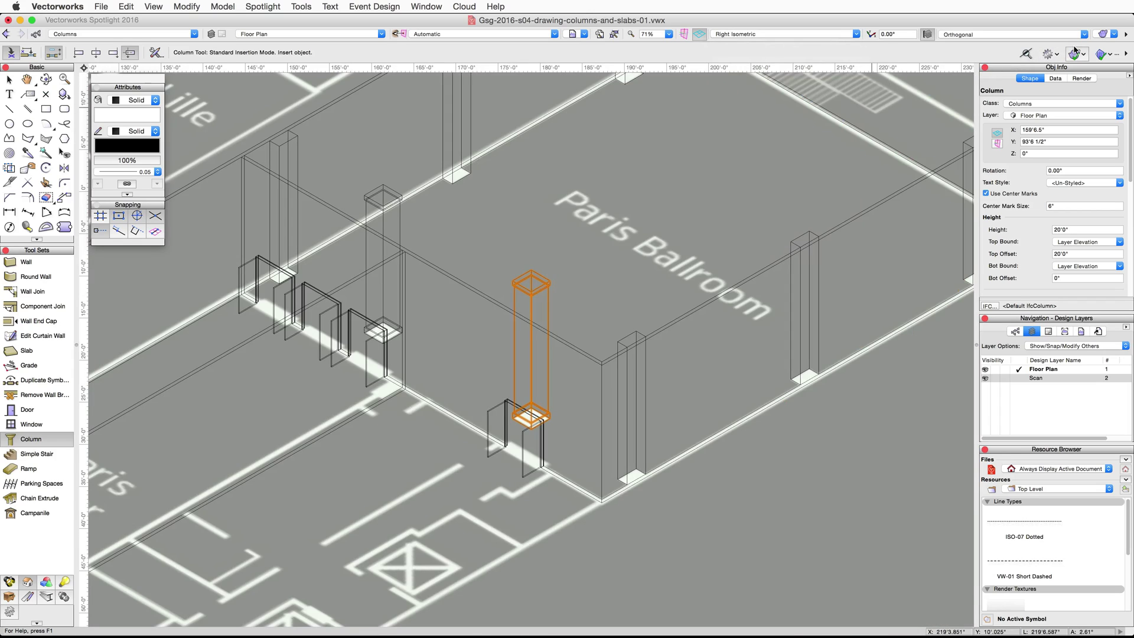
{"action": "left_click", "coordinate": [1106, 36]}
{"action": "left_click", "coordinate": [1076, 108]}
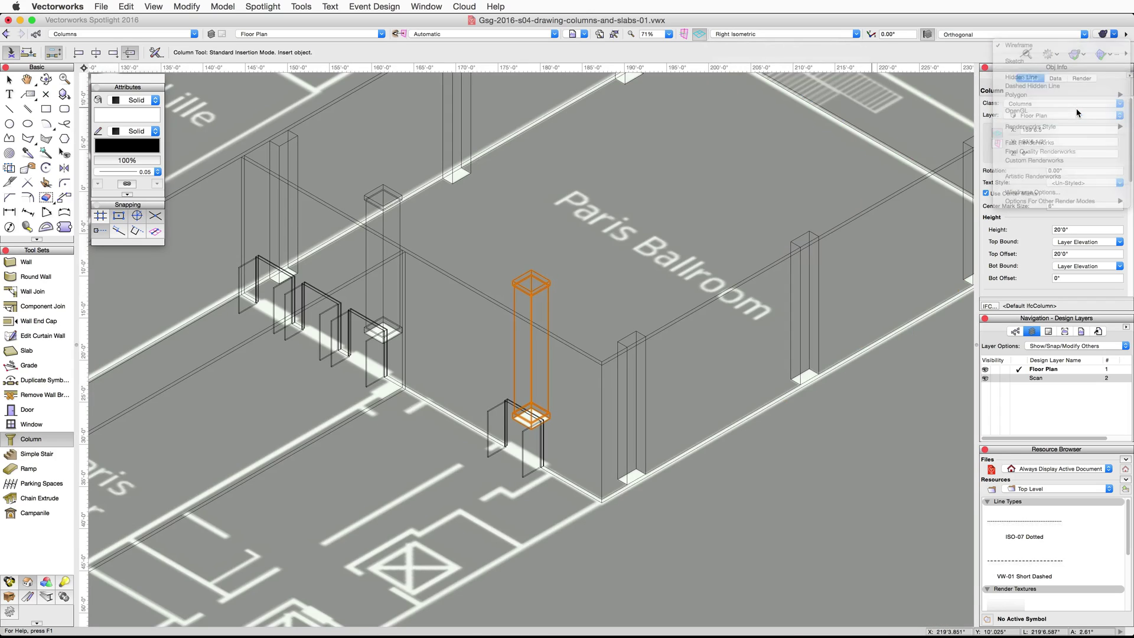
{"action": "left_click", "coordinate": [45, 78]}
{"action": "left_click_drag", "start_coordinate": [513, 256], "coordinate": [513, 263]}
{"action": "key", "text": "h"}
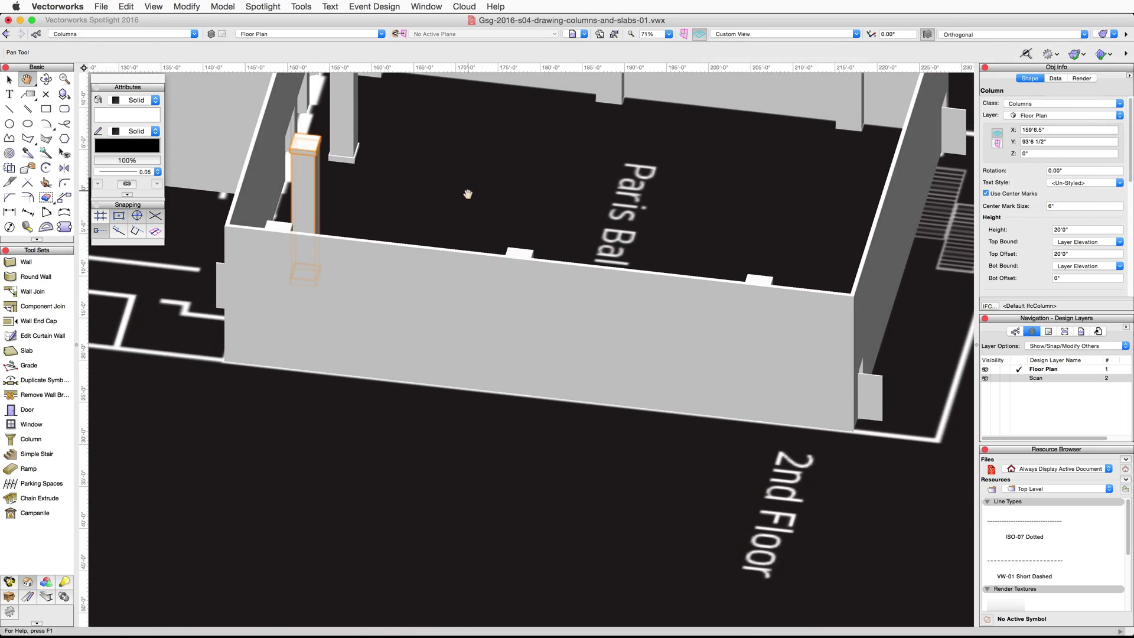
{"action": "left_click_drag", "start_coordinate": [466, 193], "coordinate": [499, 316]}
{"action": "key", "text": "shift+c"}
{"action": "scroll", "coordinate": [426, 296], "scroll_direction": "up", "scroll_amount": 2}
{"action": "left_click_drag", "start_coordinate": [426, 296], "coordinate": [435, 314]}
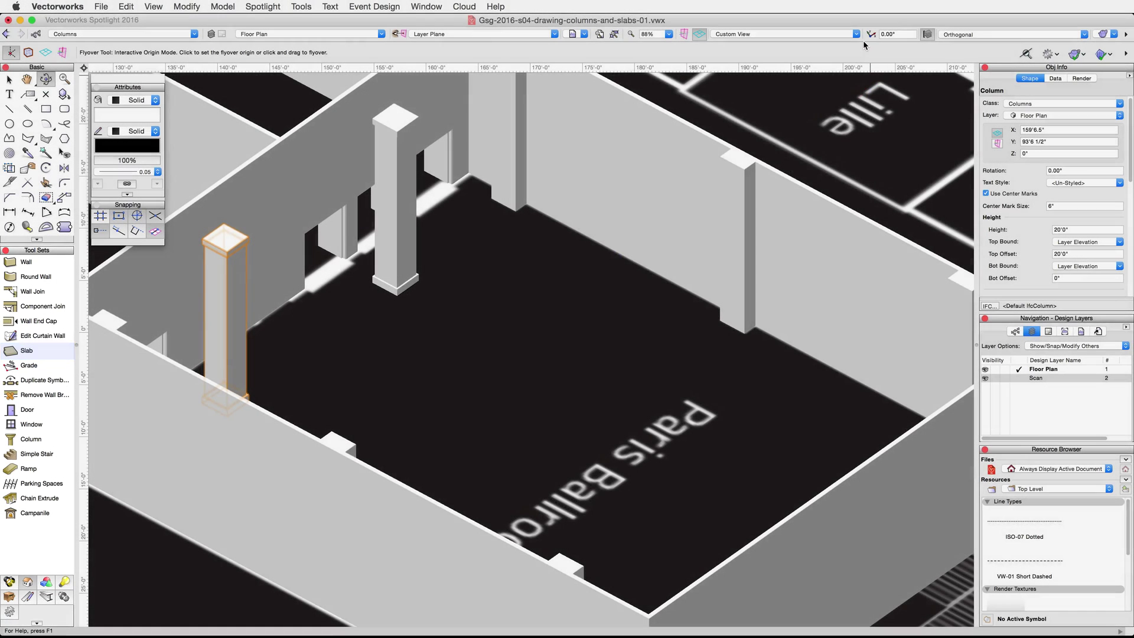
Return to the Top/Plan view of the whole 2nd floor and make the Scan layer invisible
{"action": "left_click", "coordinate": [855, 34]}
{"action": "left_click", "coordinate": [841, 45]}
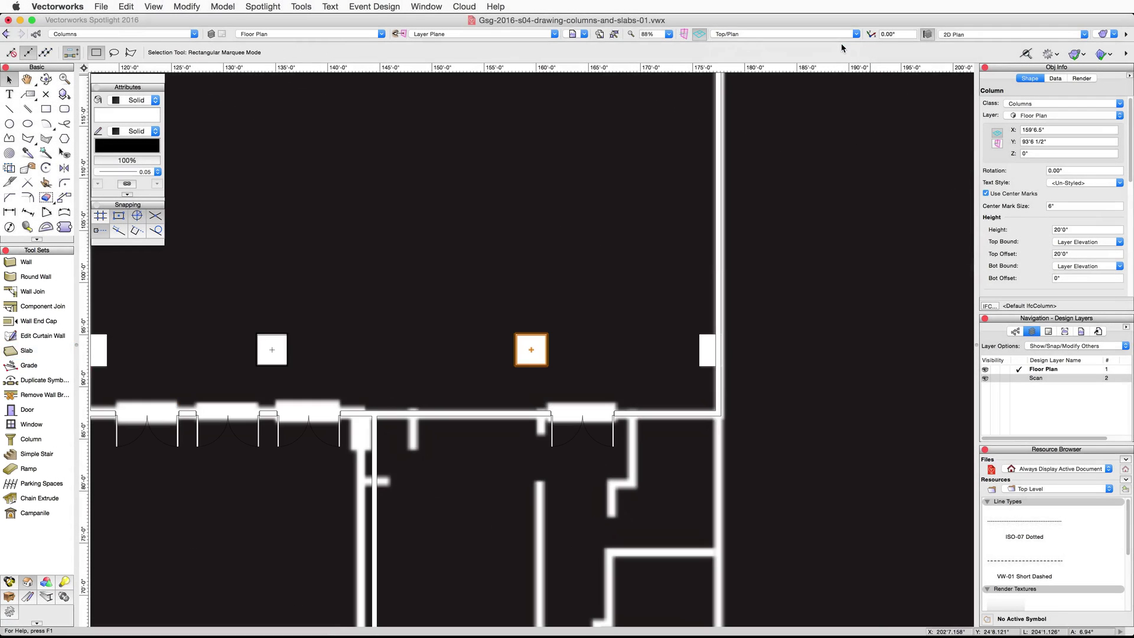
{"action": "scroll", "coordinate": [347, 338], "scroll_direction": "down", "scroll_amount": 6}
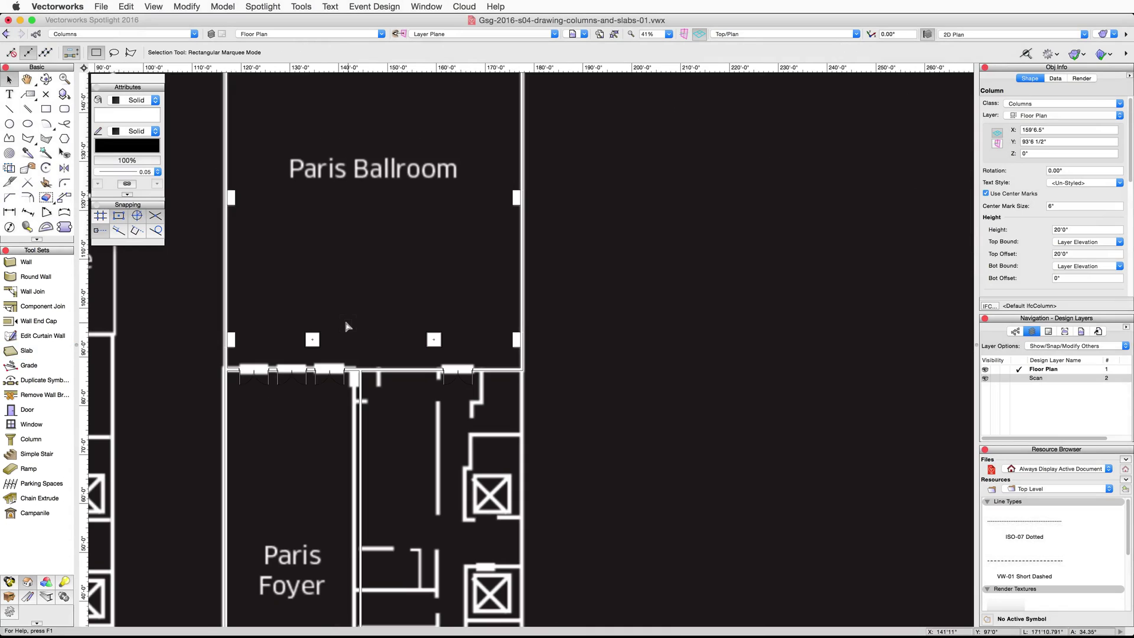
{"action": "scroll", "coordinate": [348, 325], "scroll_direction": "down", "scroll_amount": 1}
{"action": "middle_click_drag", "start_coordinate": [347, 325], "coordinate": [419, 318]}
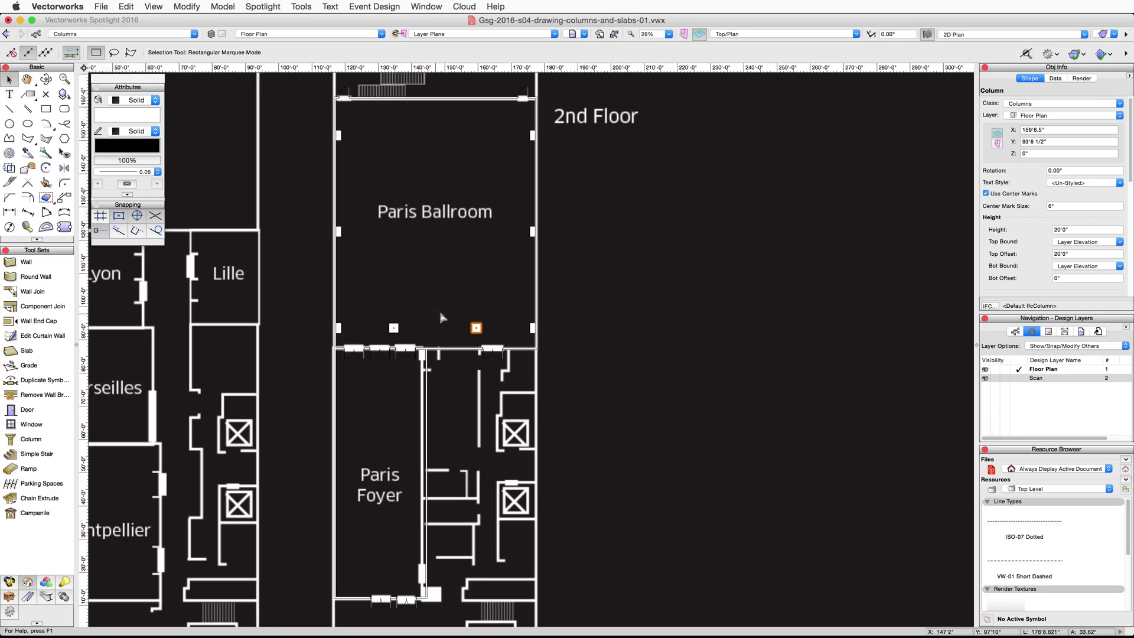
{"action": "left_click", "coordinate": [996, 379]}
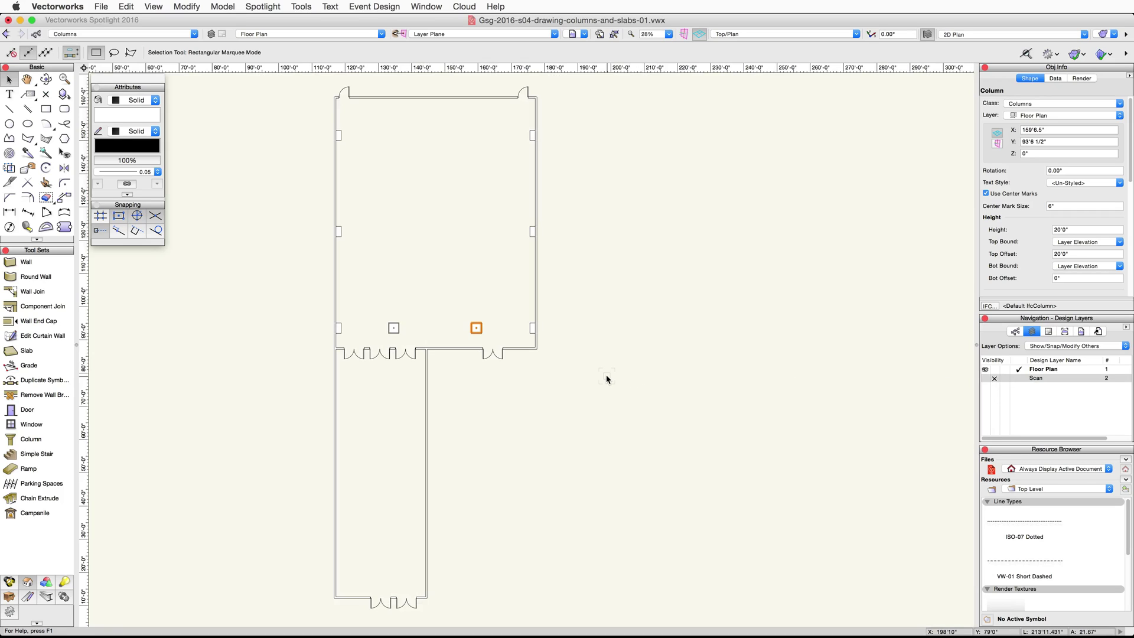
Create a floor slab for the Paris Ballroom with the Slab tool's Picked Walls mode, using the room's enclosing walls
{"action": "left_click", "coordinate": [38, 349]}
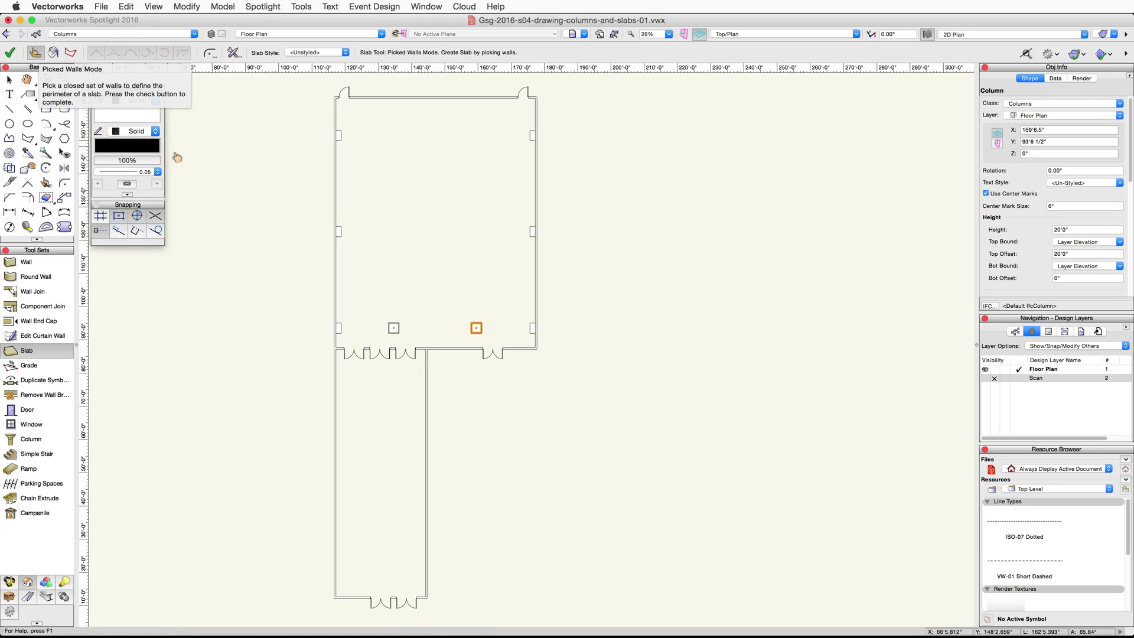
{"action": "left_click", "coordinate": [333, 190]}
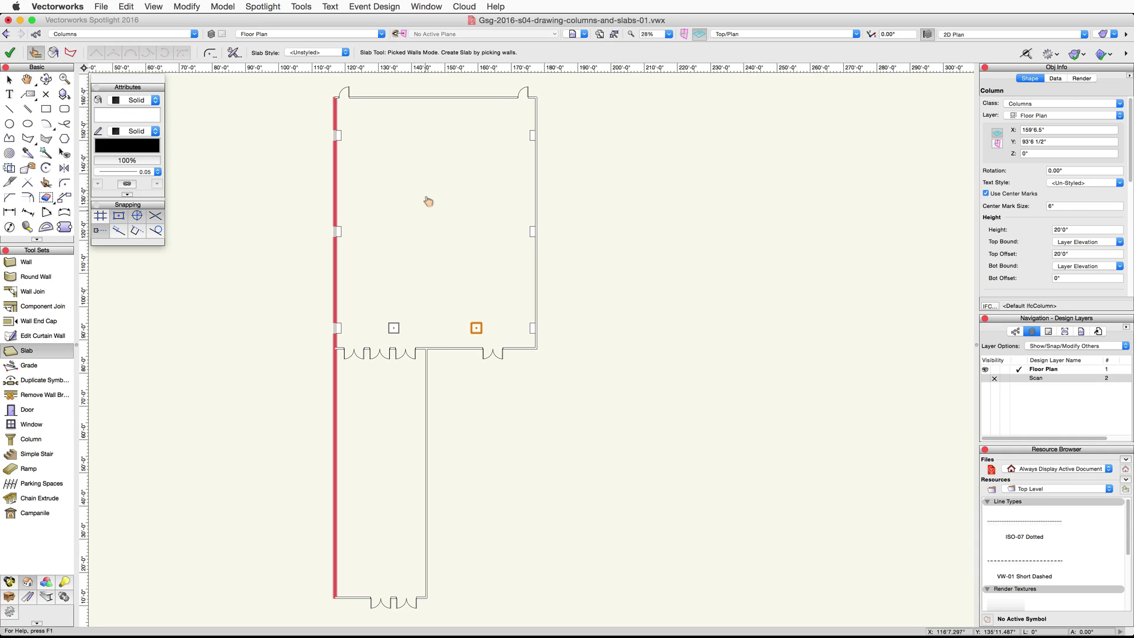
{"action": "left_click", "coordinate": [471, 98]}
{"action": "left_click", "coordinate": [535, 195]}
{"action": "left_click", "coordinate": [440, 352]}
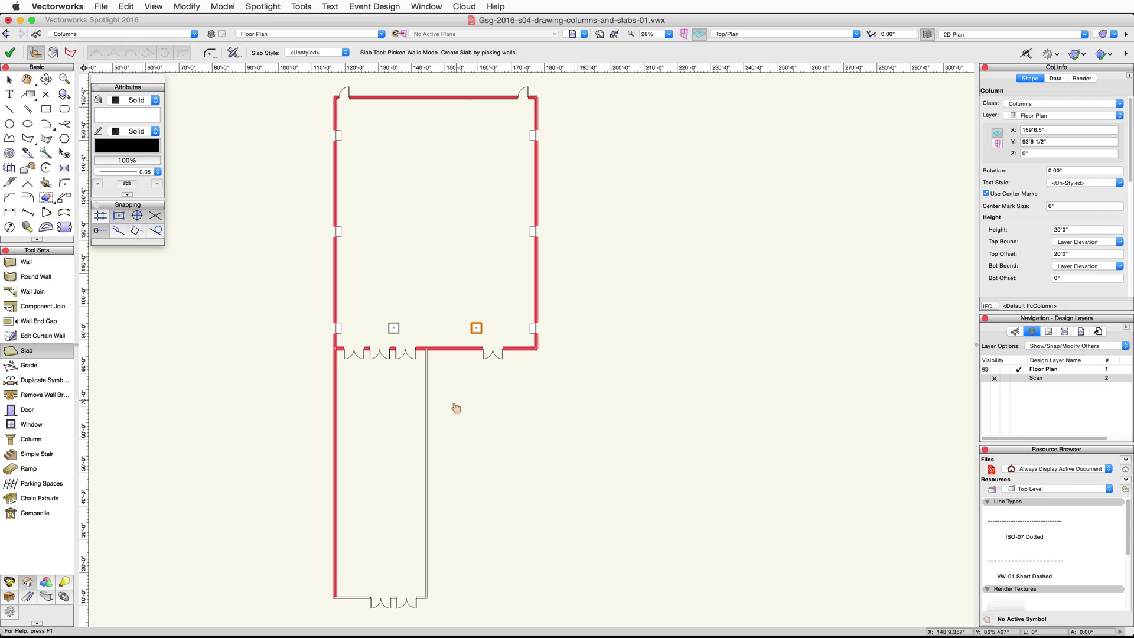
{"action": "left_click", "coordinate": [426, 395]}
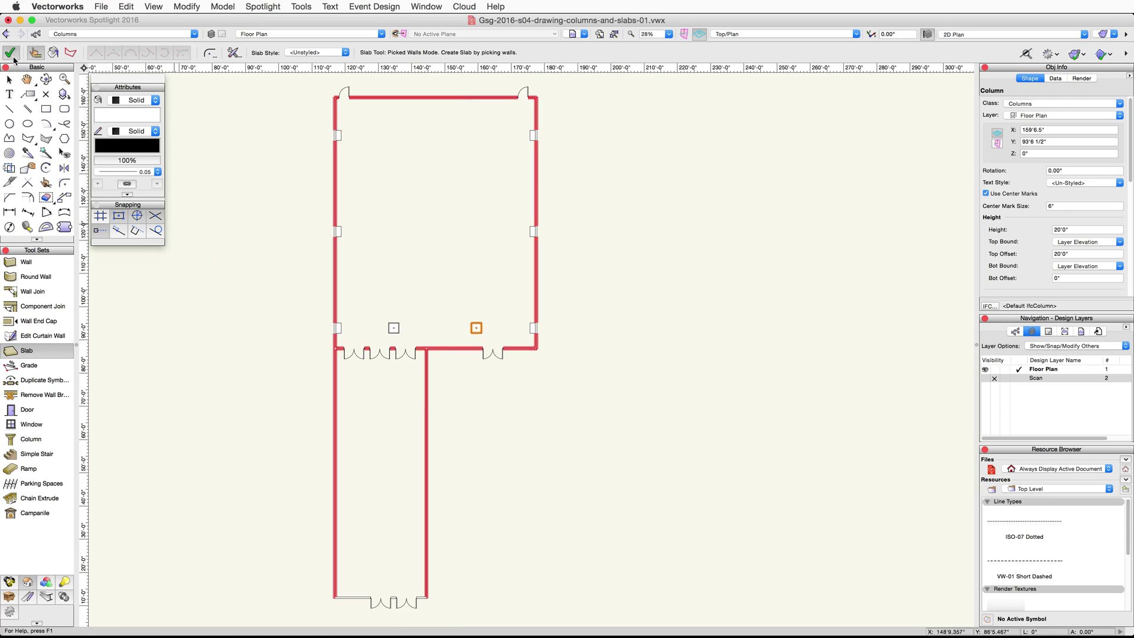
{"action": "left_click", "coordinate": [13, 58]}
Create a second slab for the Paris Foyer by picking its two long walls, the shared ballroom wall and the end wall
{"action": "left_click", "coordinate": [334, 420]}
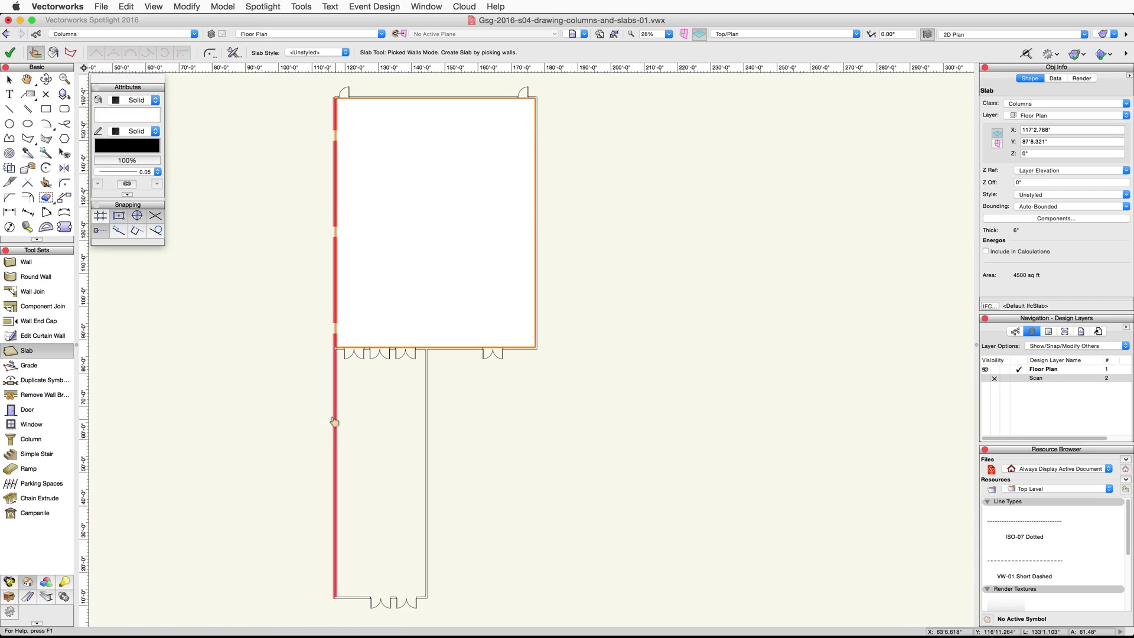
{"action": "left_click", "coordinate": [465, 350]}
{"action": "left_click", "coordinate": [426, 391]}
{"action": "left_click", "coordinate": [360, 597]}
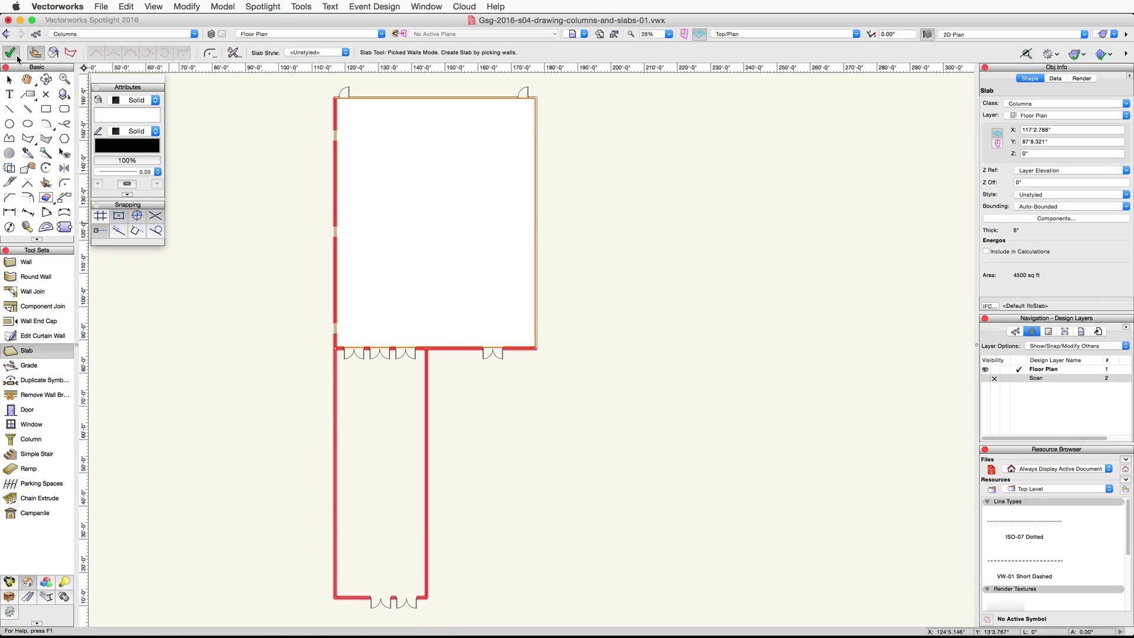
{"action": "left_click", "coordinate": [9, 52]}
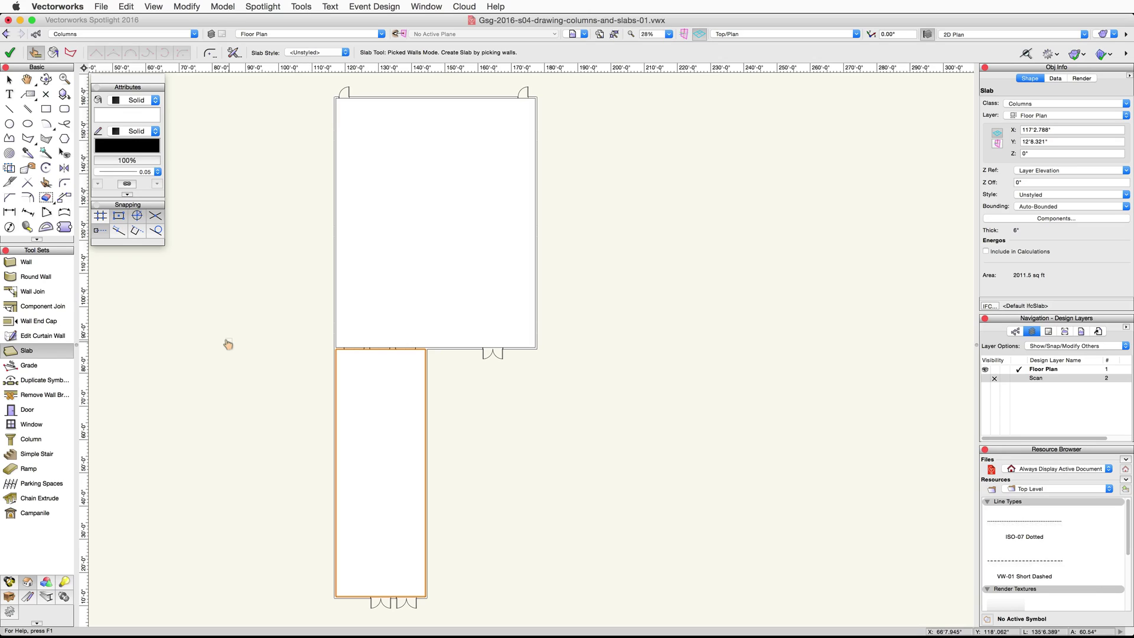
Select both the ballroom and foyer slabs and send them to the back of the stacking order
{"action": "key", "text": "x"}
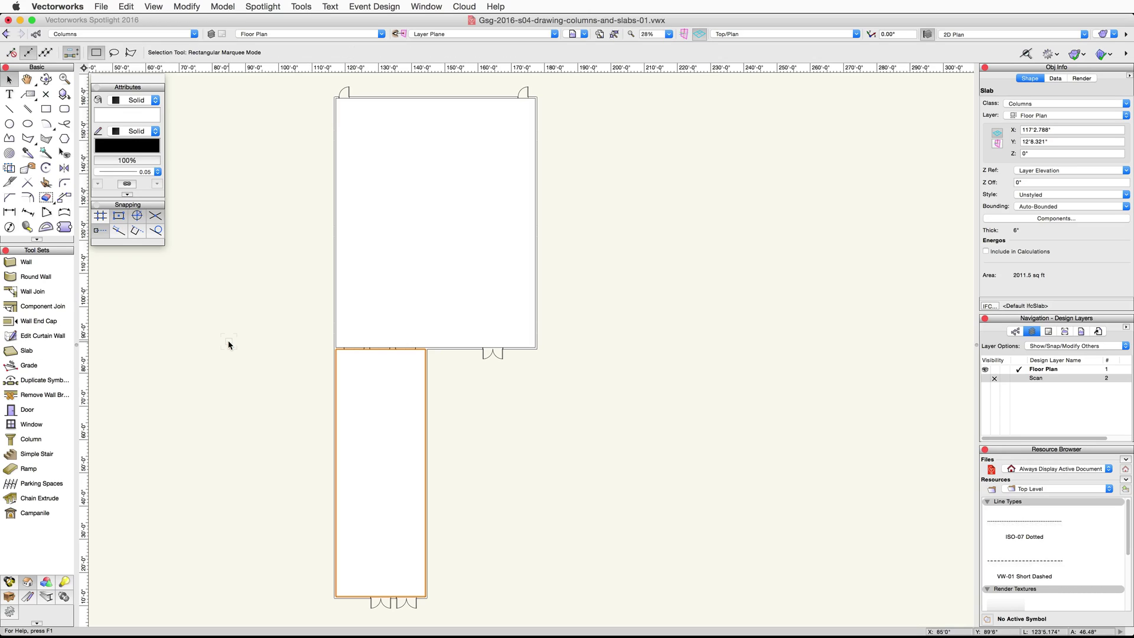
{"action": "left_click", "coordinate": [462, 281], "text": "shift"}
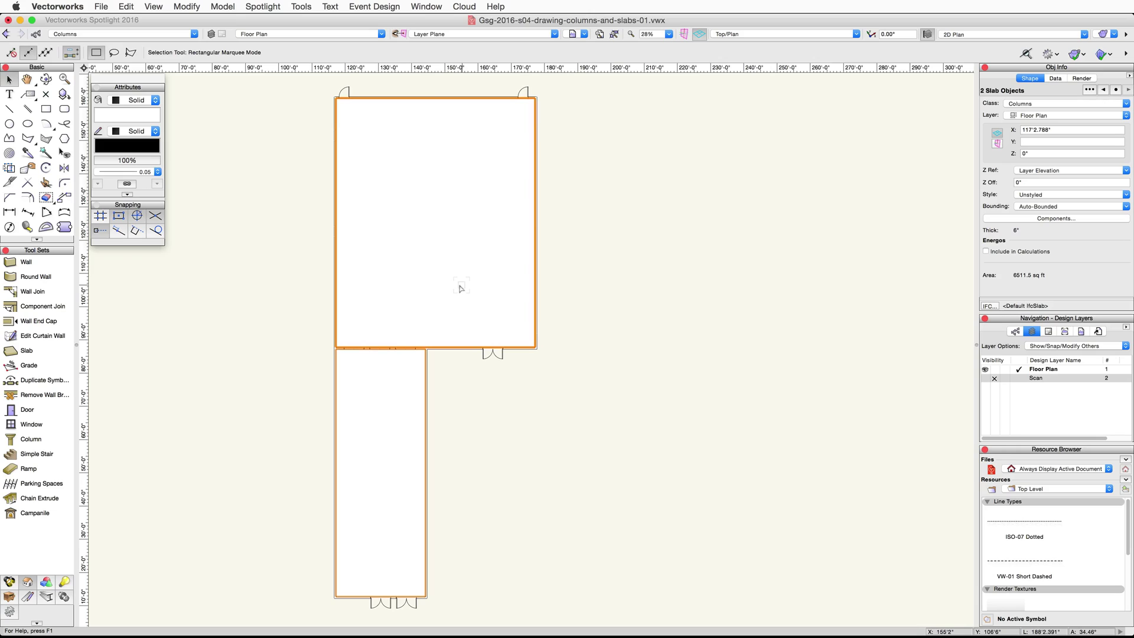
{"action": "right_click", "coordinate": [461, 289]}
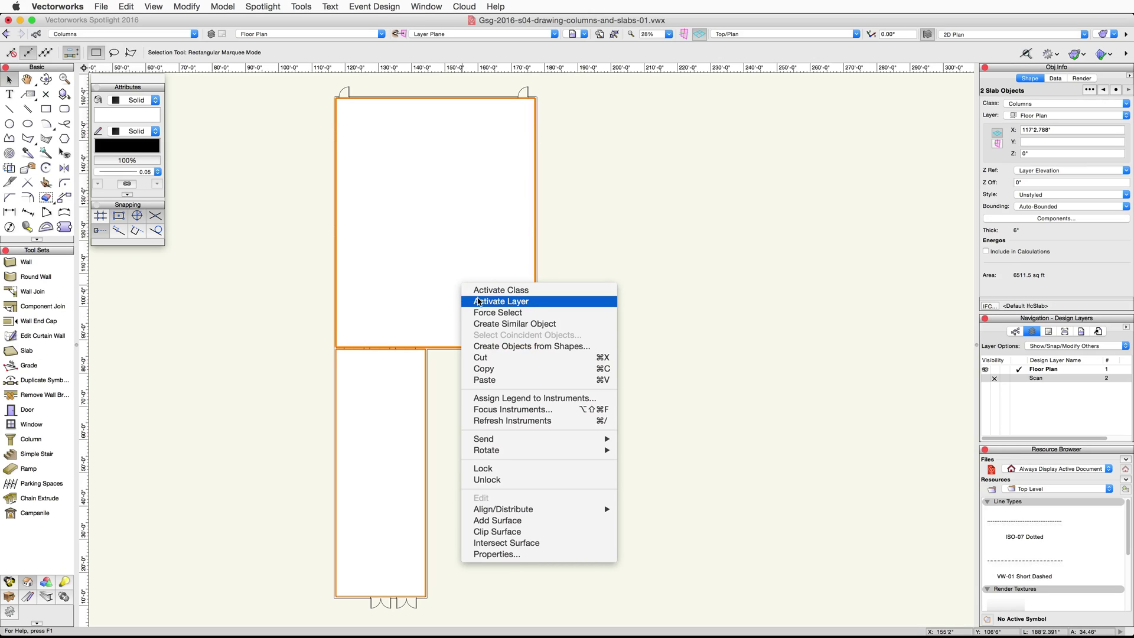
{"action": "mouse_move", "coordinate": [563, 440]}
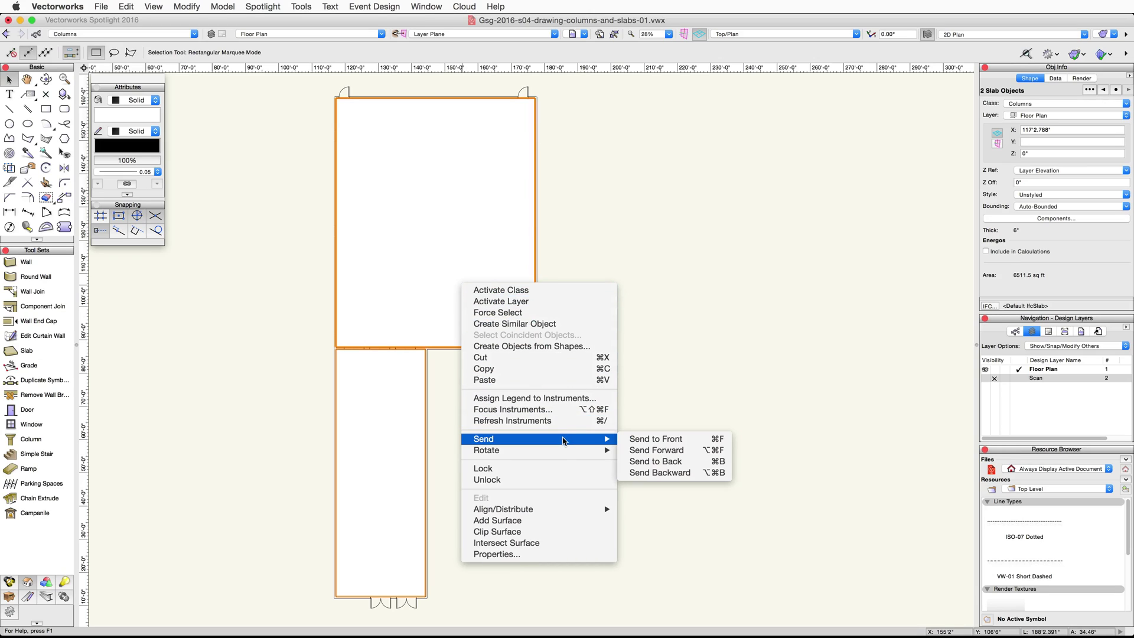
{"action": "left_click", "coordinate": [649, 462]}
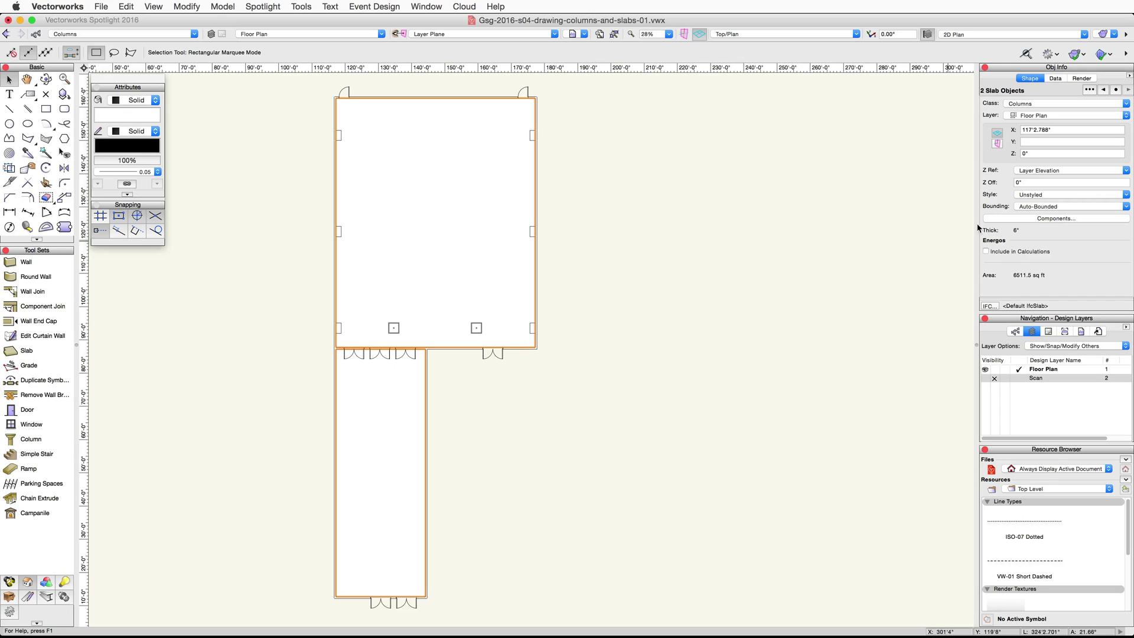
Create a new class named Floor and assign the two selected slabs to it
{"action": "left_click", "coordinate": [1127, 104]}
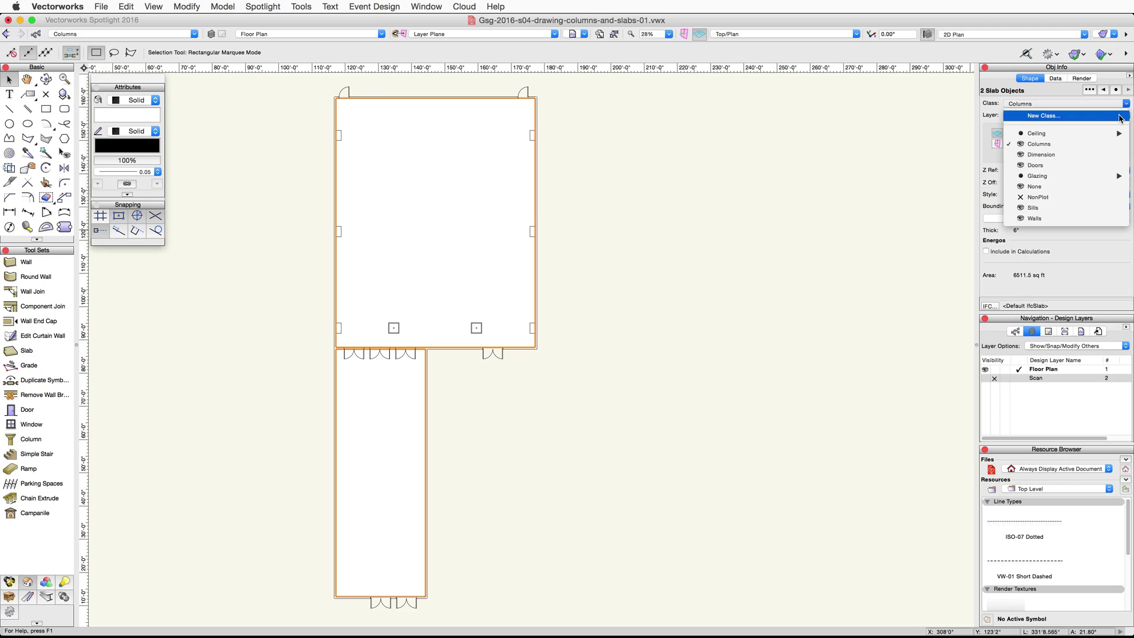
{"action": "left_click", "coordinate": [1120, 116]}
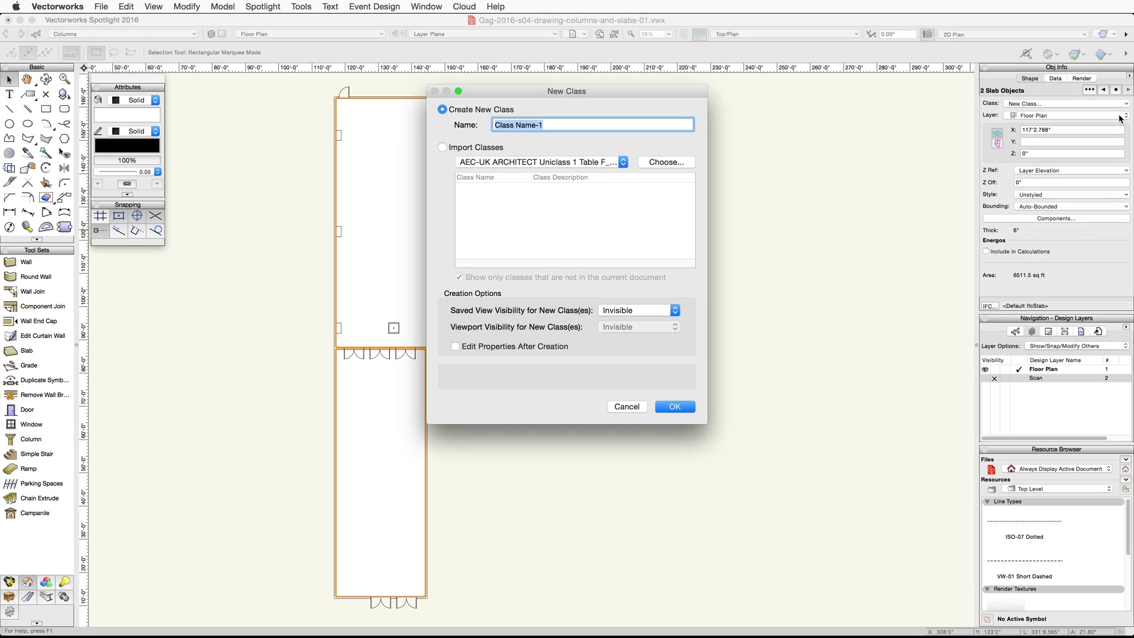
{"action": "type", "text": "Floor"}
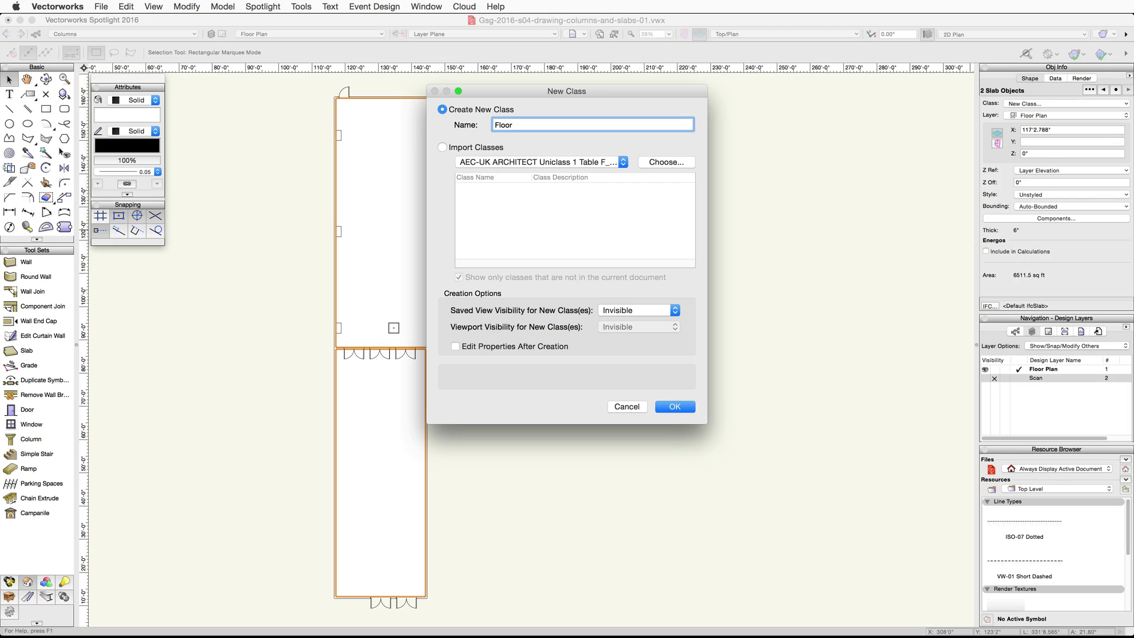
{"action": "left_click", "coordinate": [674, 406]}
Inspect the finished rooms and slabs in a Right Isometric view rendered in OpenGL, orbiting with the Flyover tool
{"action": "left_click", "coordinate": [860, 37]}
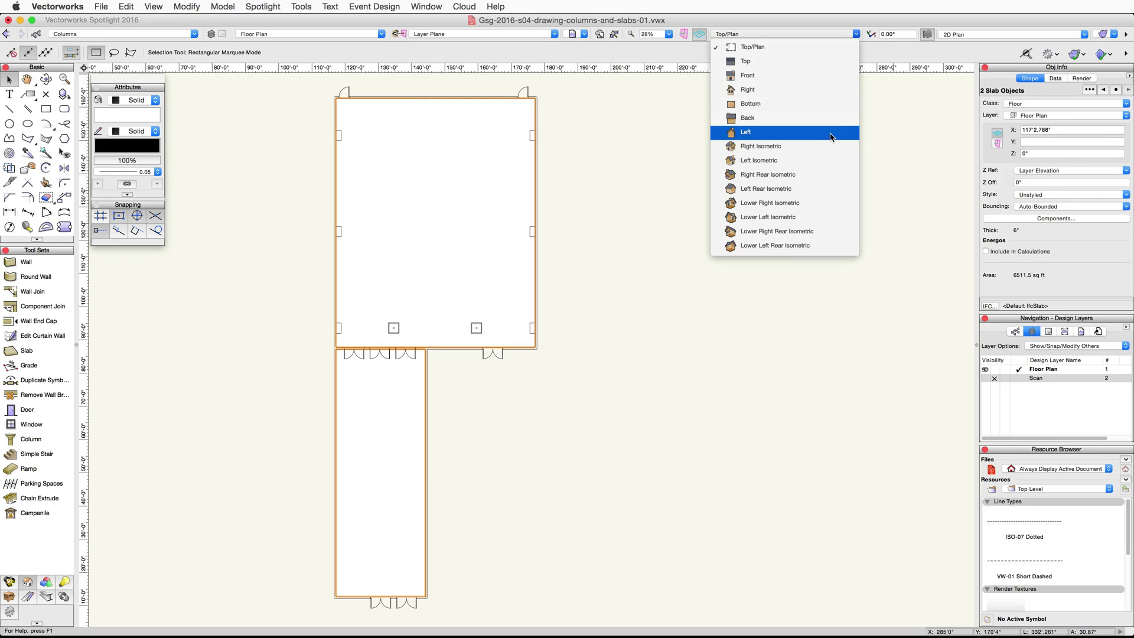
{"action": "left_click", "coordinate": [762, 145]}
{"action": "left_click", "coordinate": [1111, 34]}
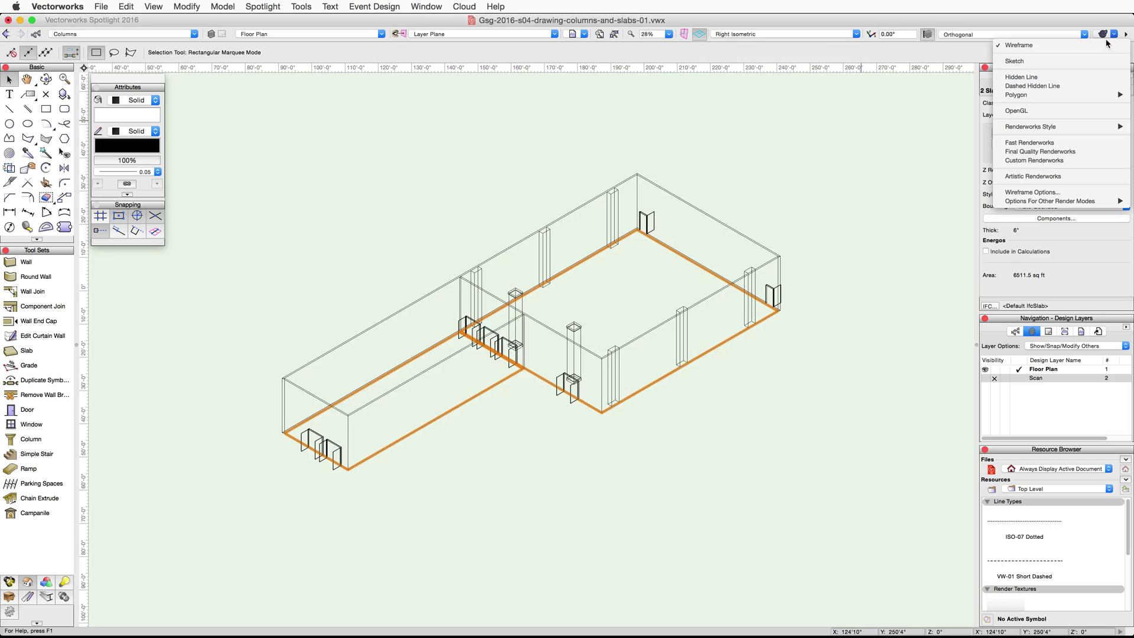
{"action": "left_click", "coordinate": [1063, 111]}
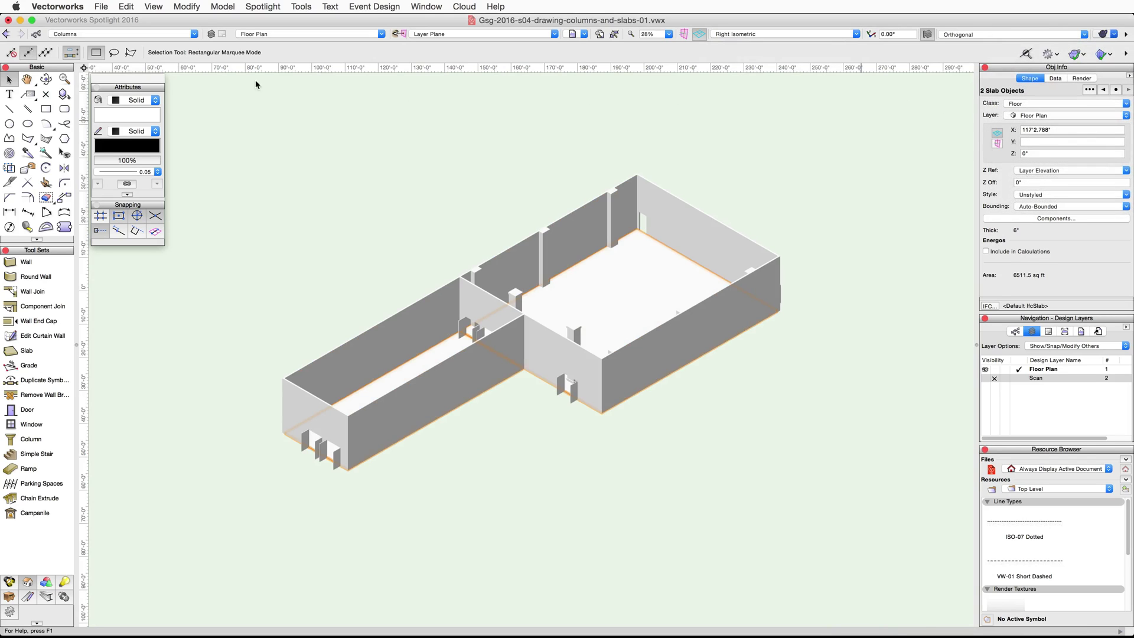
{"action": "left_click", "coordinate": [46, 79]}
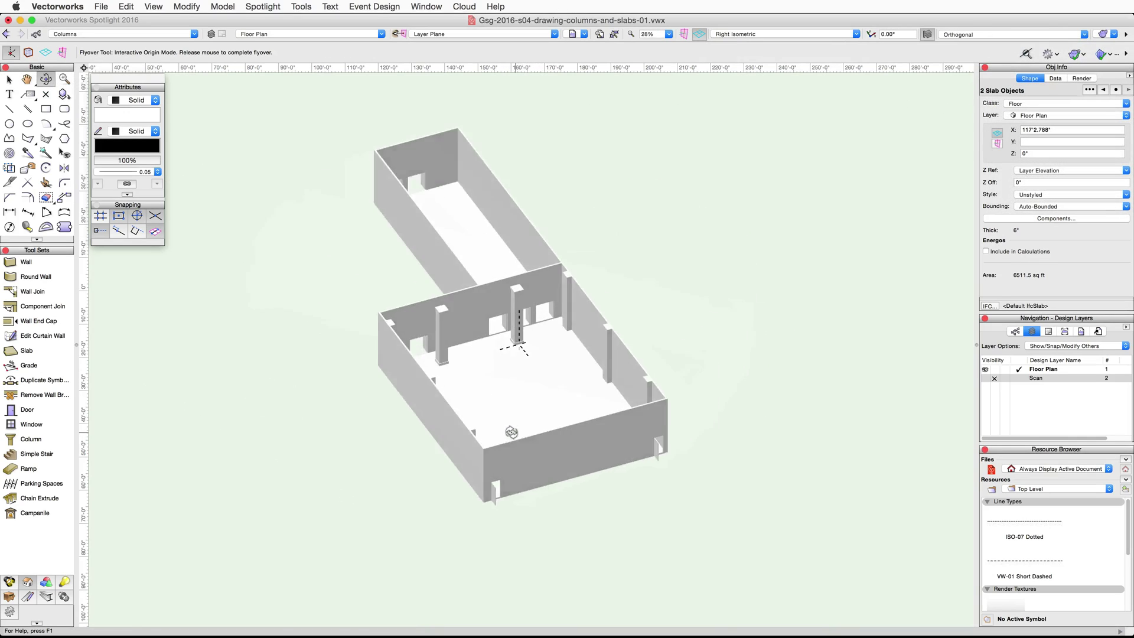